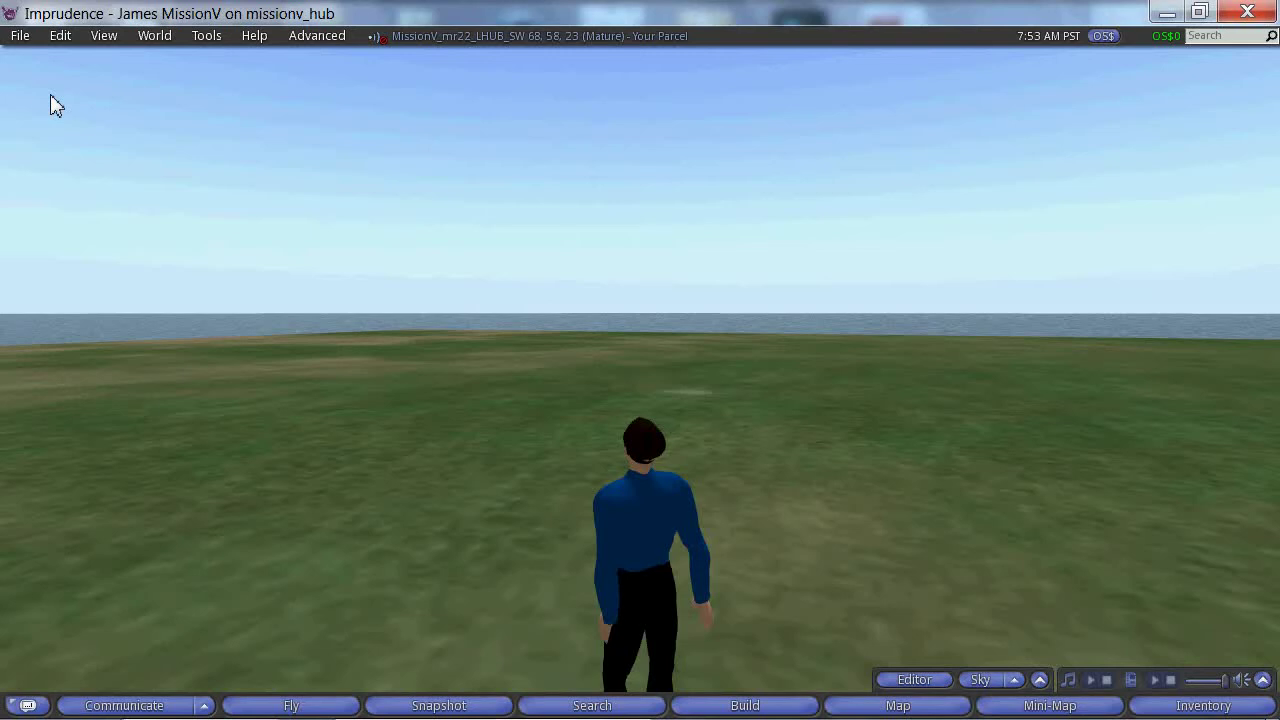
Bulk upload the left-arrow2, right-arrow2 and starthere2 images from the Textures folder
left_click(16, 38)
mouse_move(14, 63)
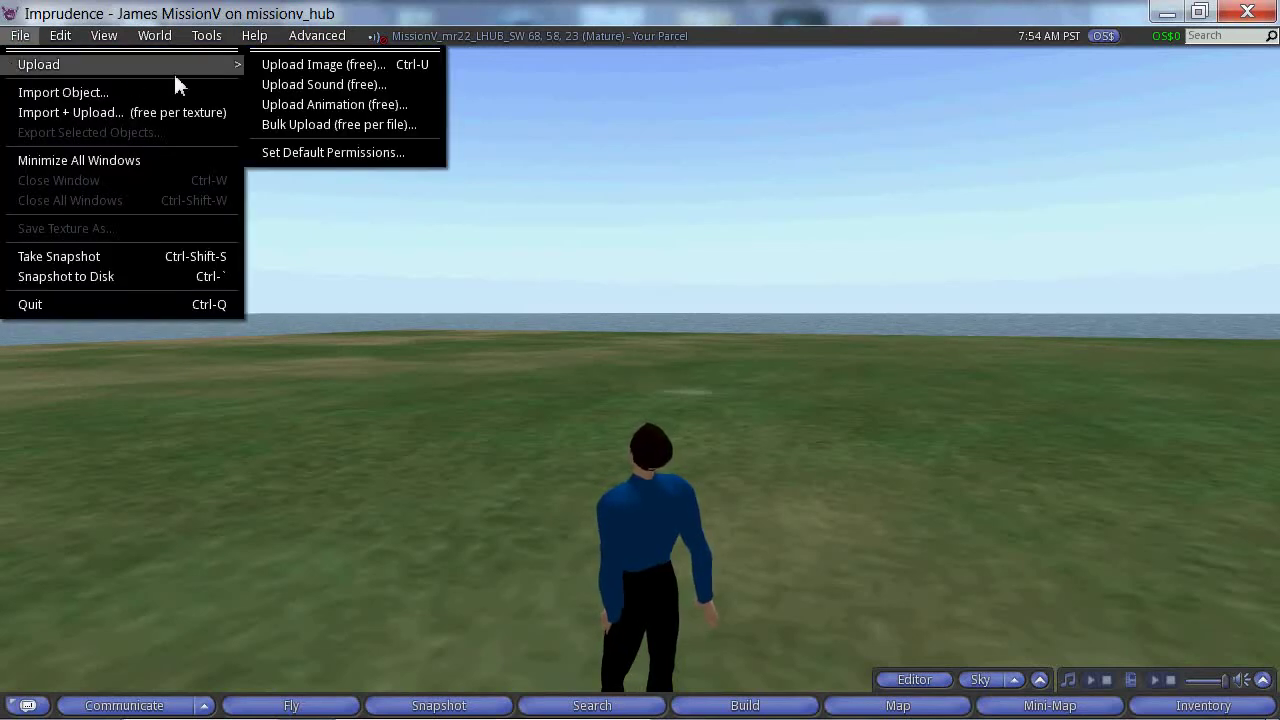
left_click(309, 124)
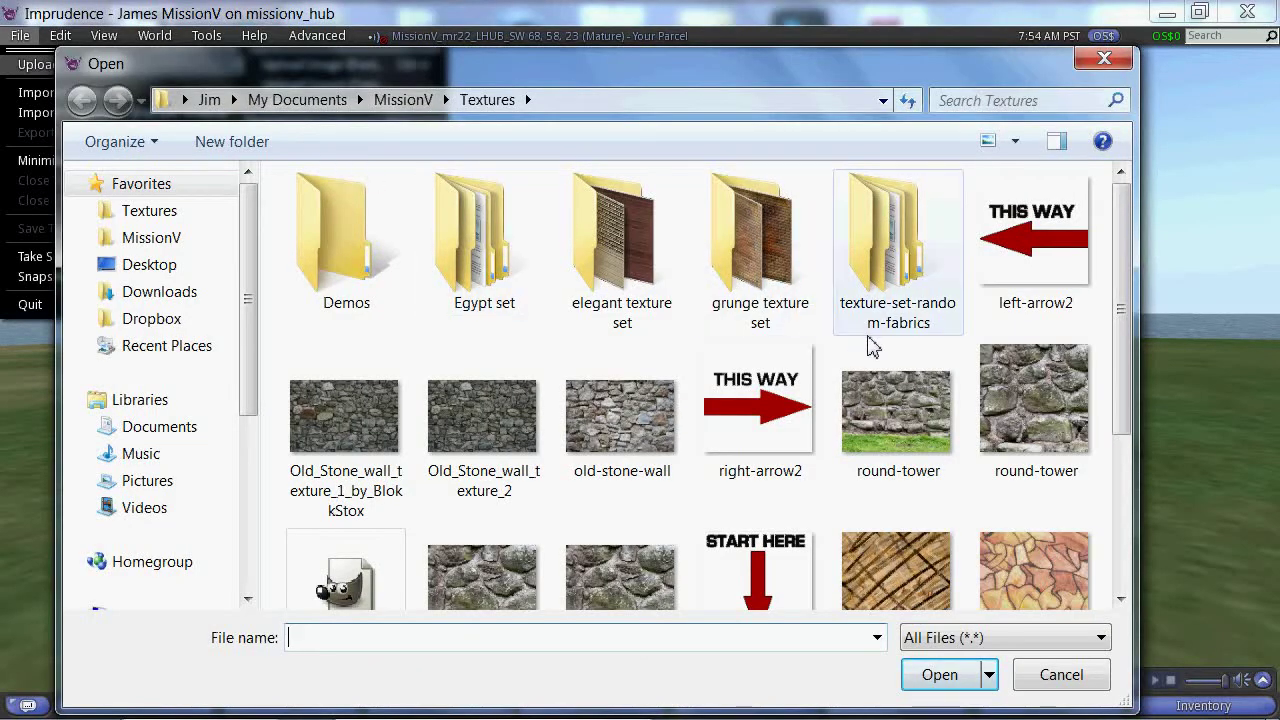
left_click(996, 261)
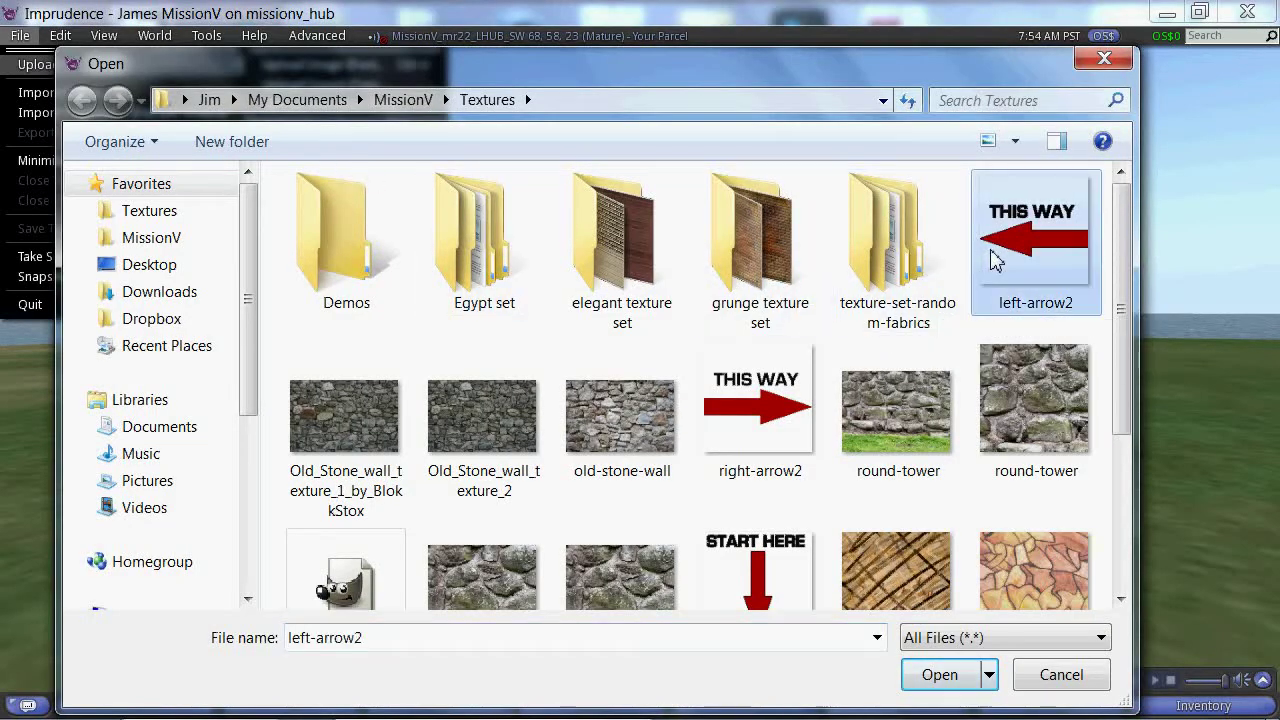
left_click(769, 414, "ctrl")
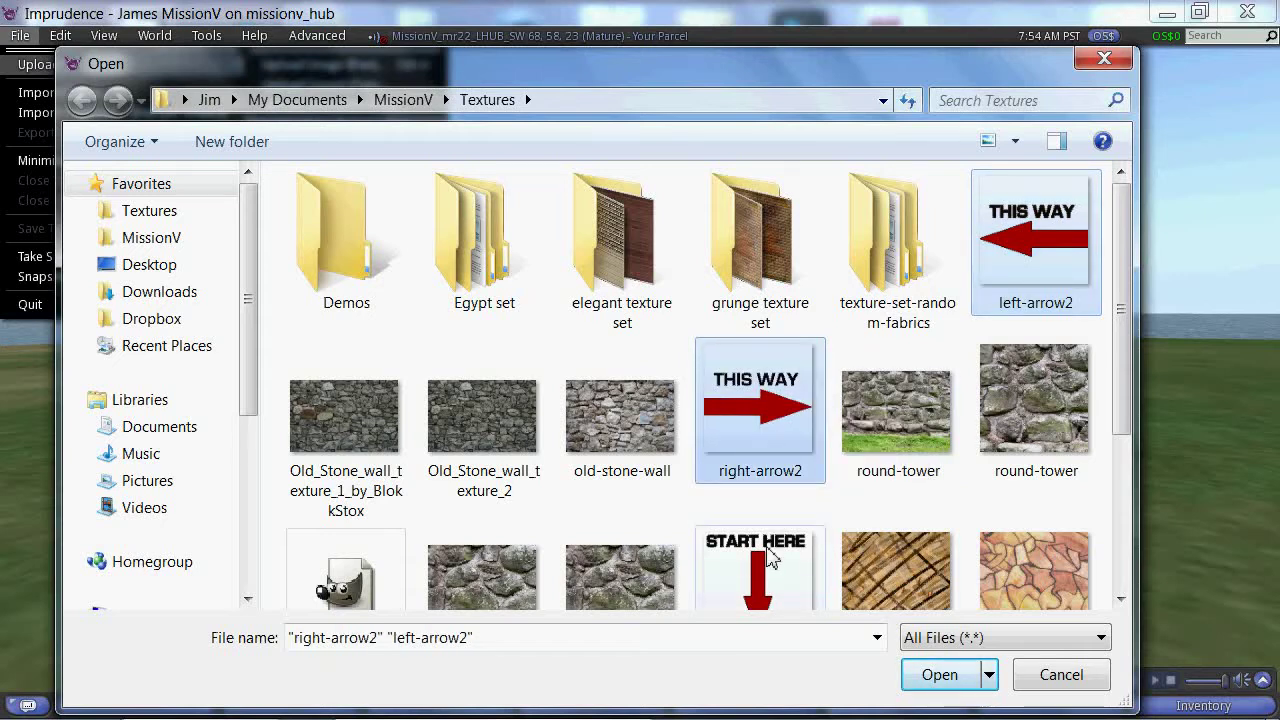
left_click(769, 558, "ctrl")
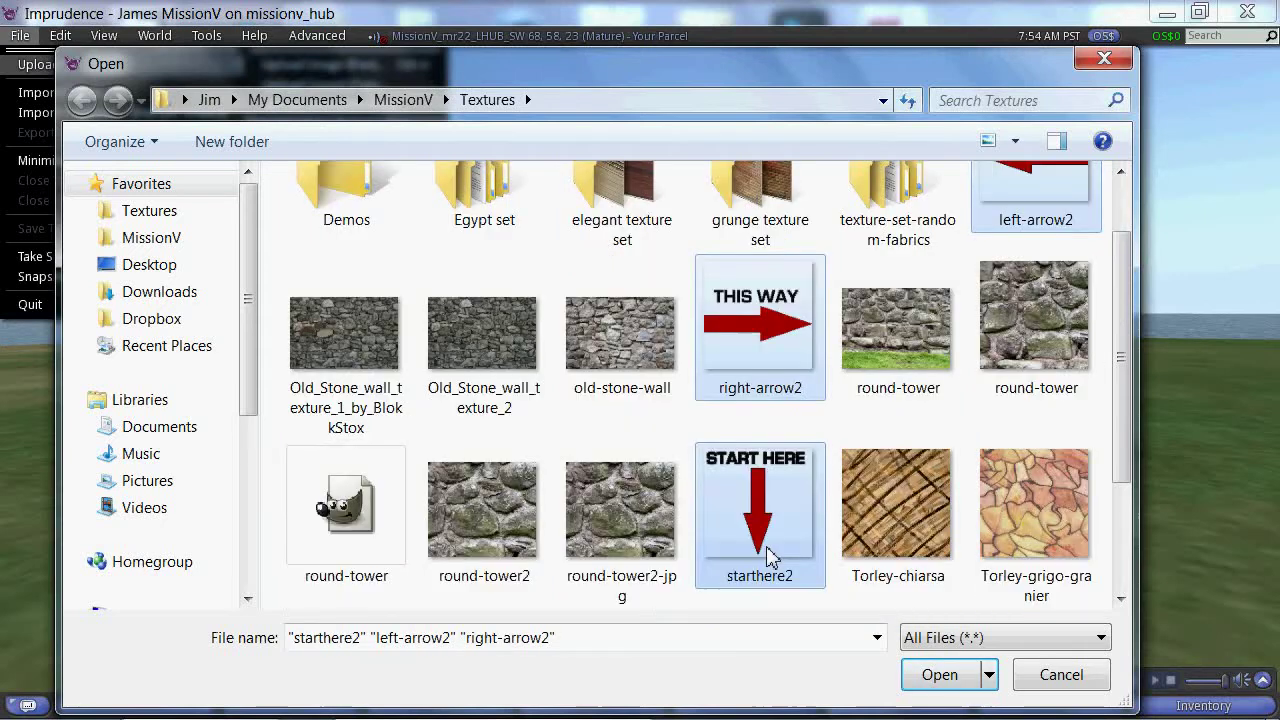
left_click(925, 684)
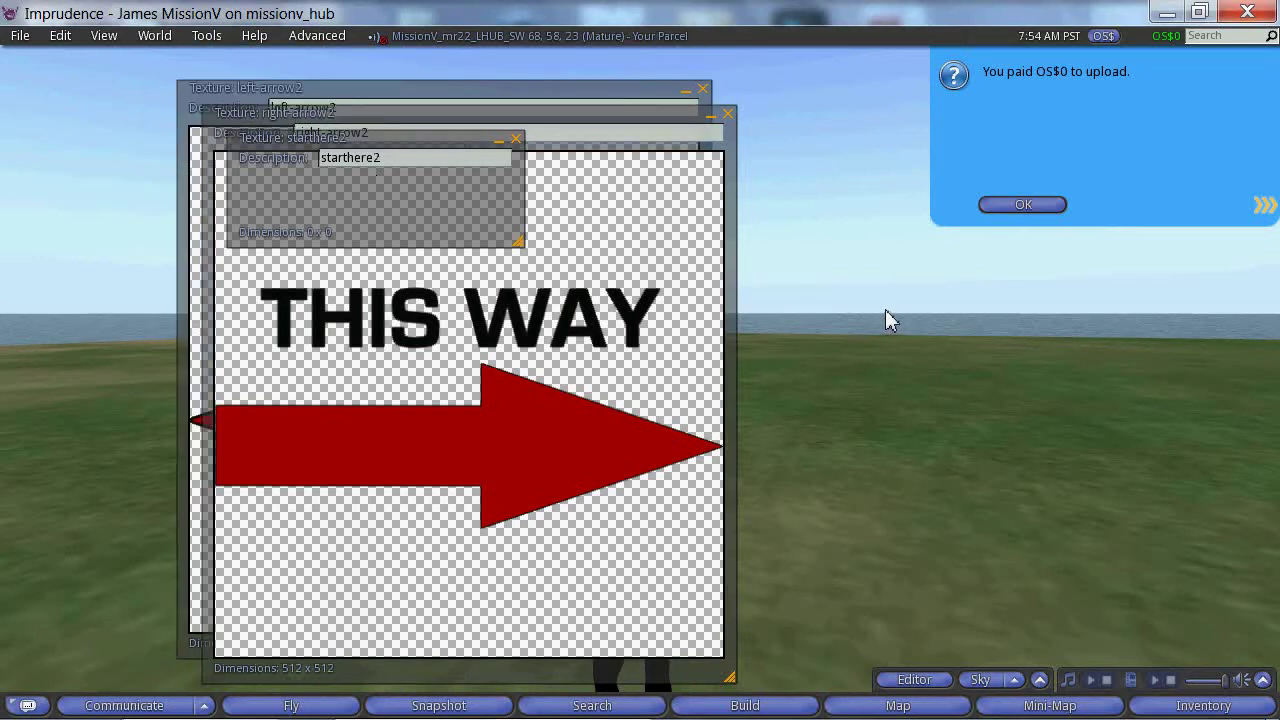
Dismiss the upload notices, close the three texture previews and show the inventory's Textures folder
left_click(1023, 212)
left_click(1023, 206)
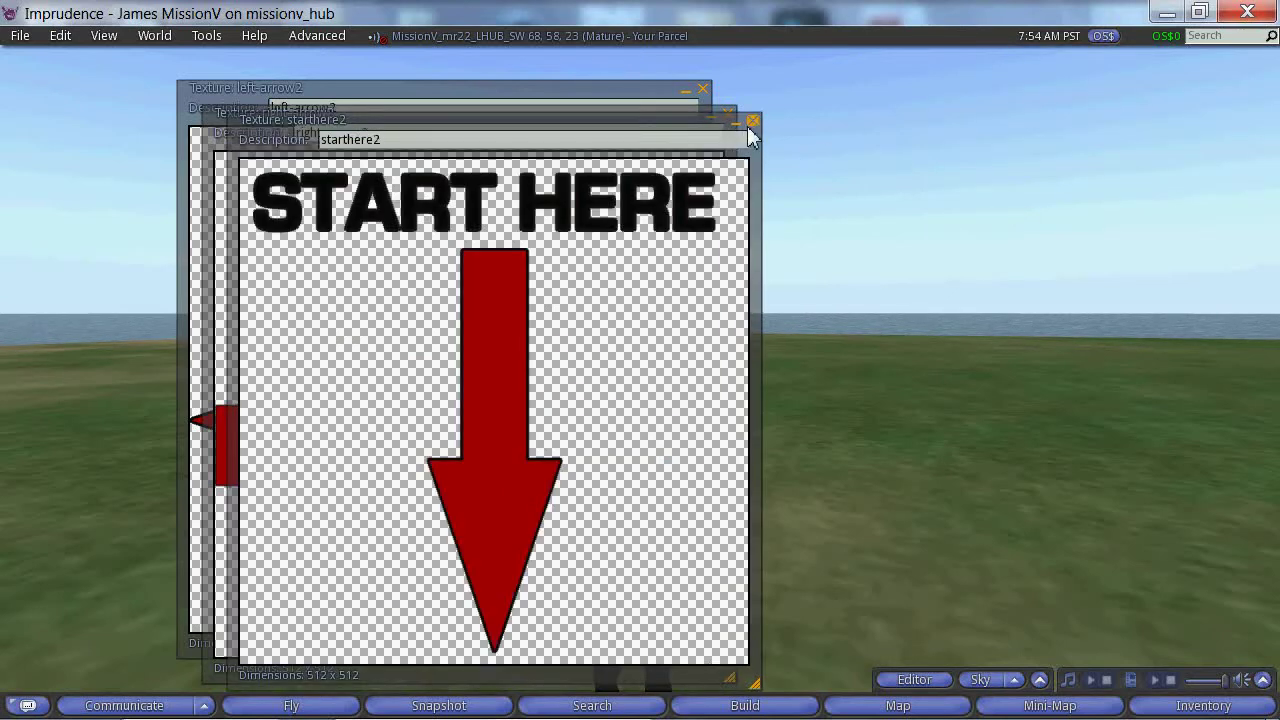
left_click(753, 122)
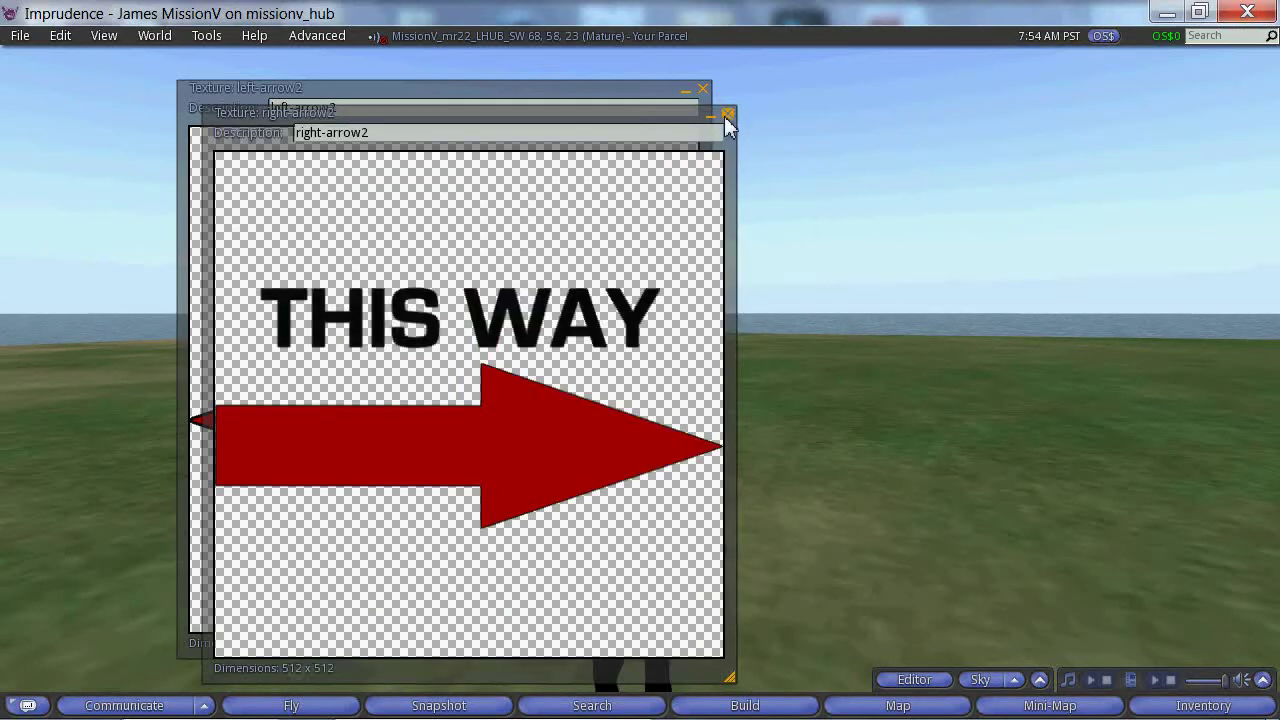
left_click(724, 116)
left_click(703, 90)
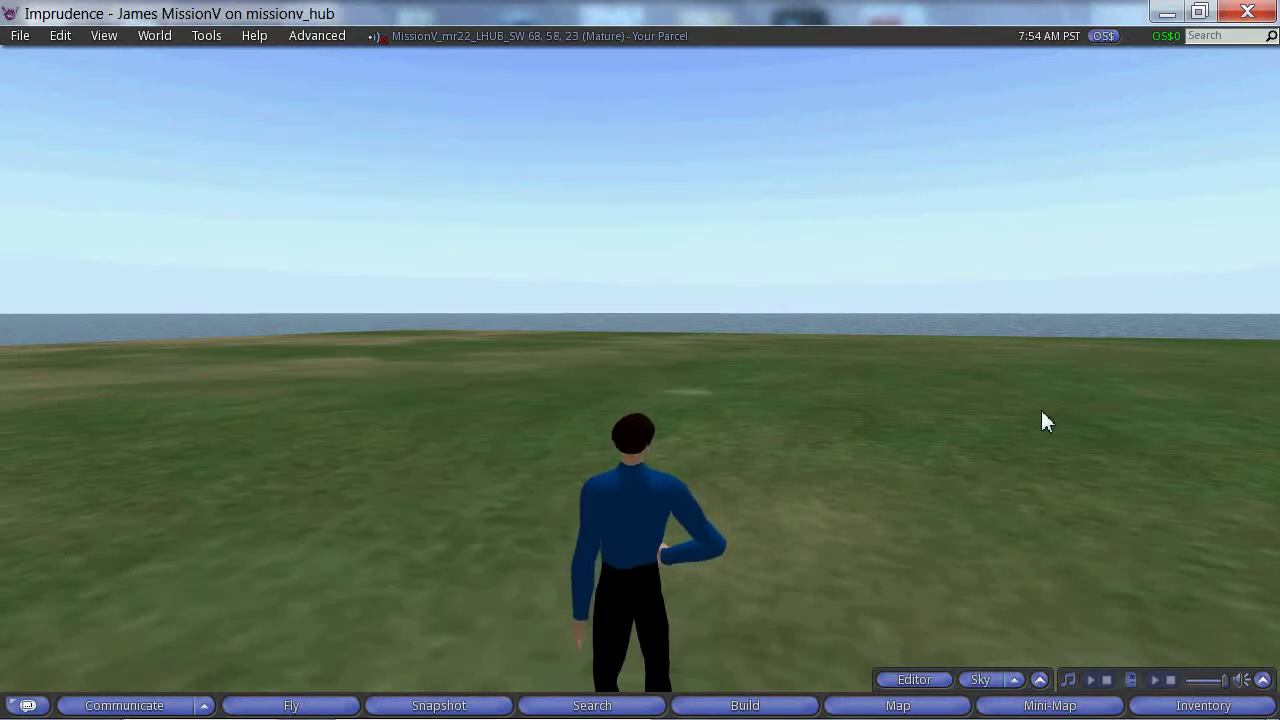
left_click(1205, 706)
left_click_drag(1234, 498, 1234, 543)
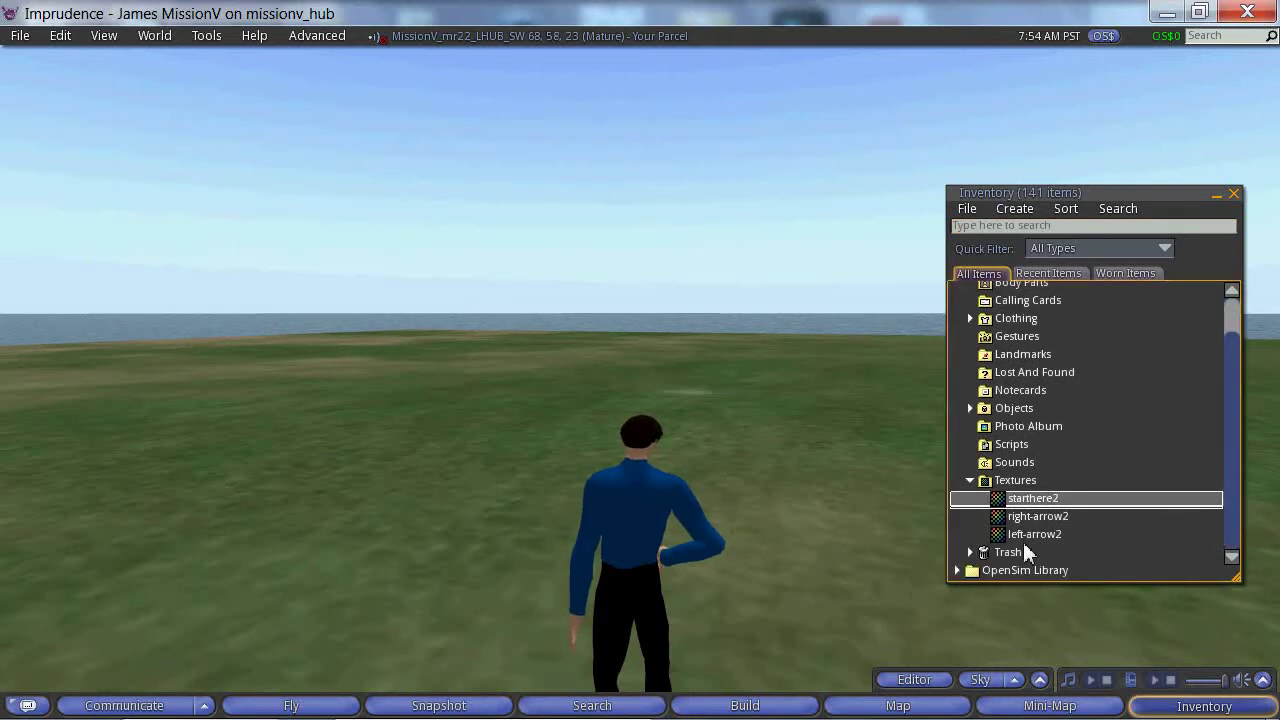
Build a box primitive on the grass in front of the avatar
left_click_drag(630, 442, 618, 490)
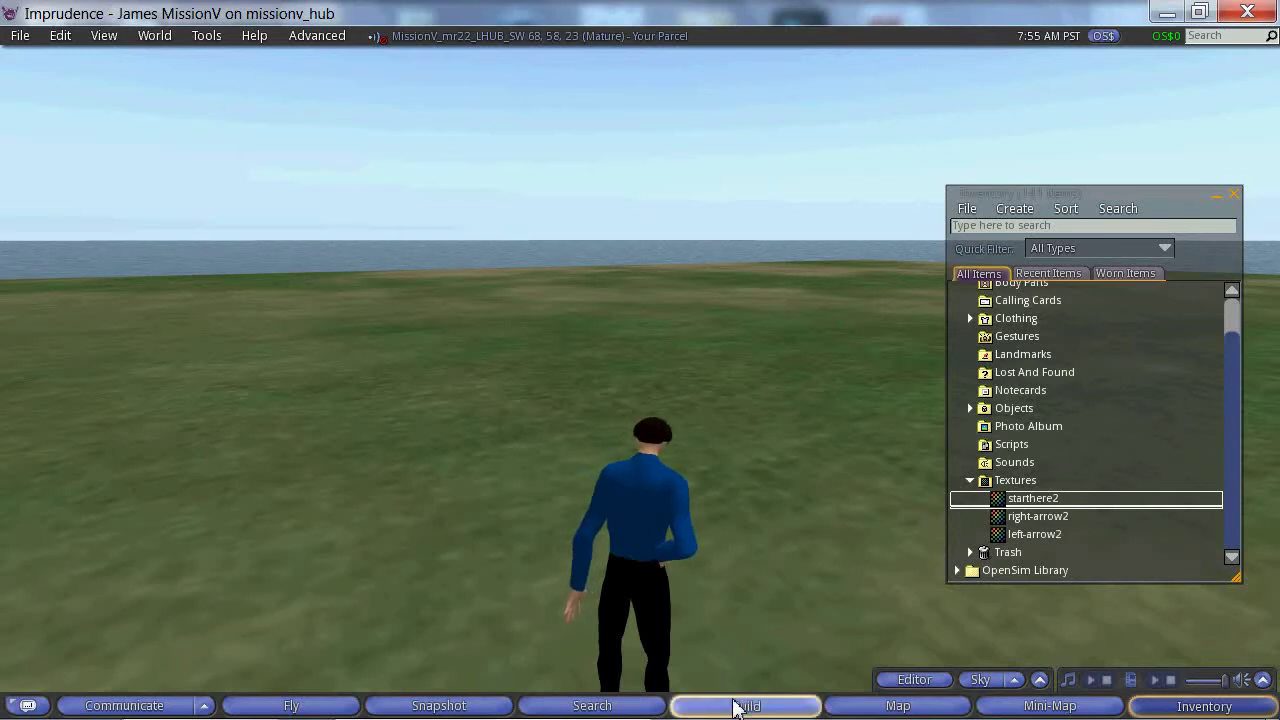
left_click(745, 706)
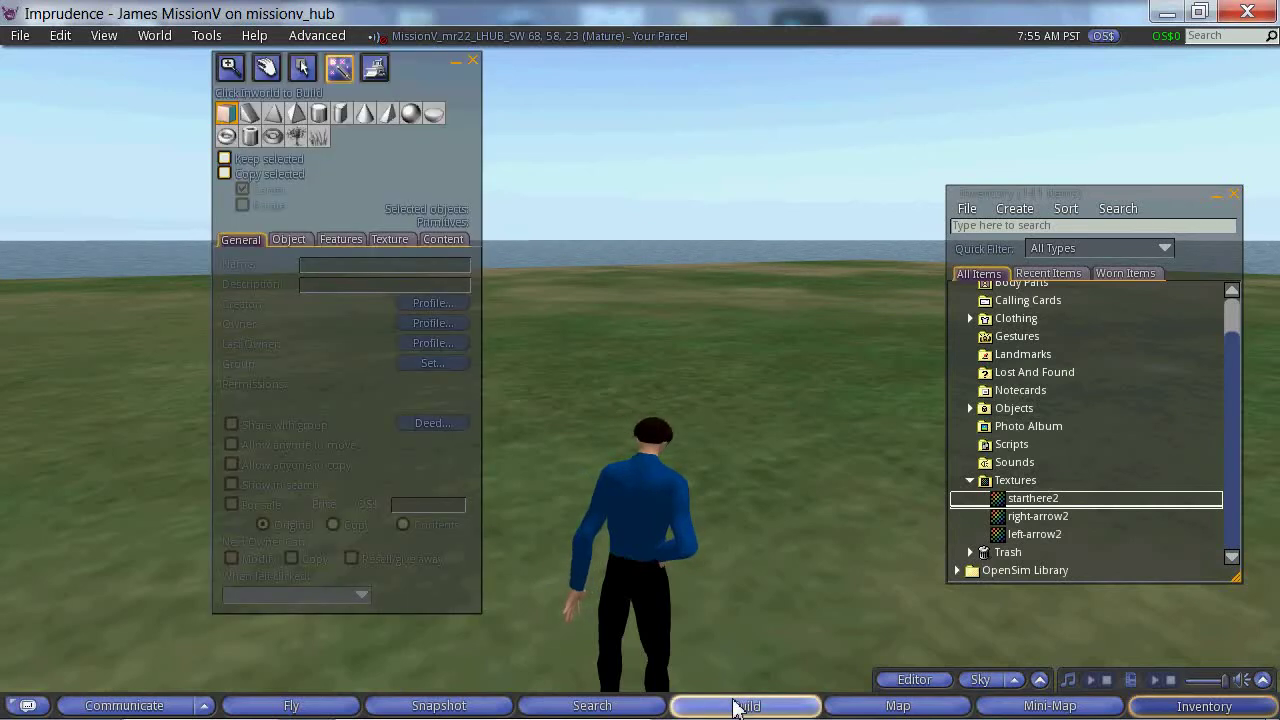
left_click(714, 455)
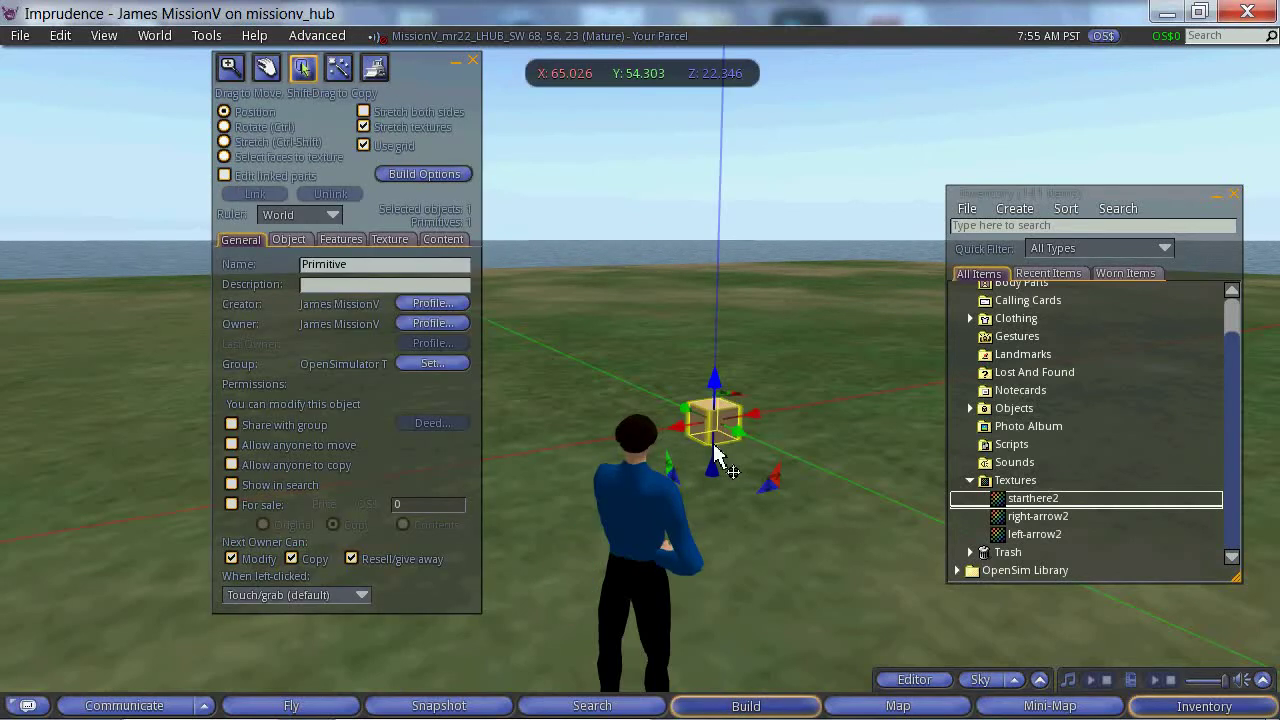
Set the box's X, Y and Z size to 5 m each
left_click(284, 241)
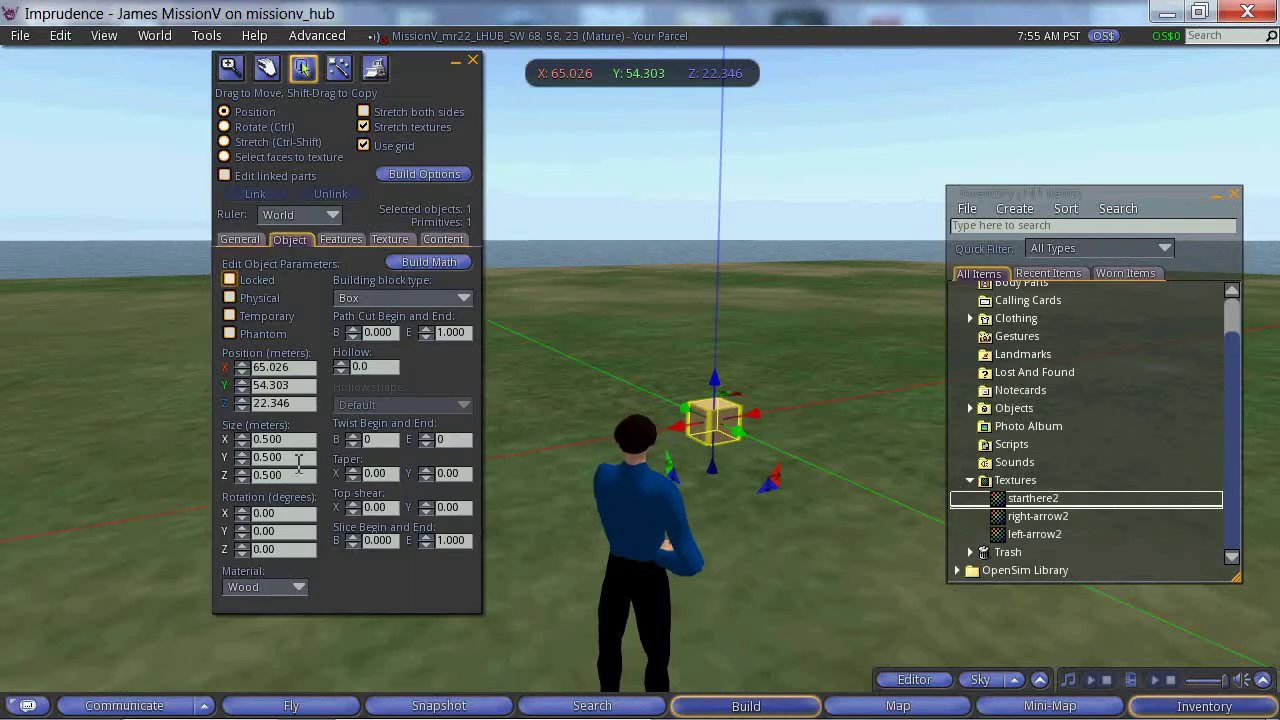
left_click(275, 439)
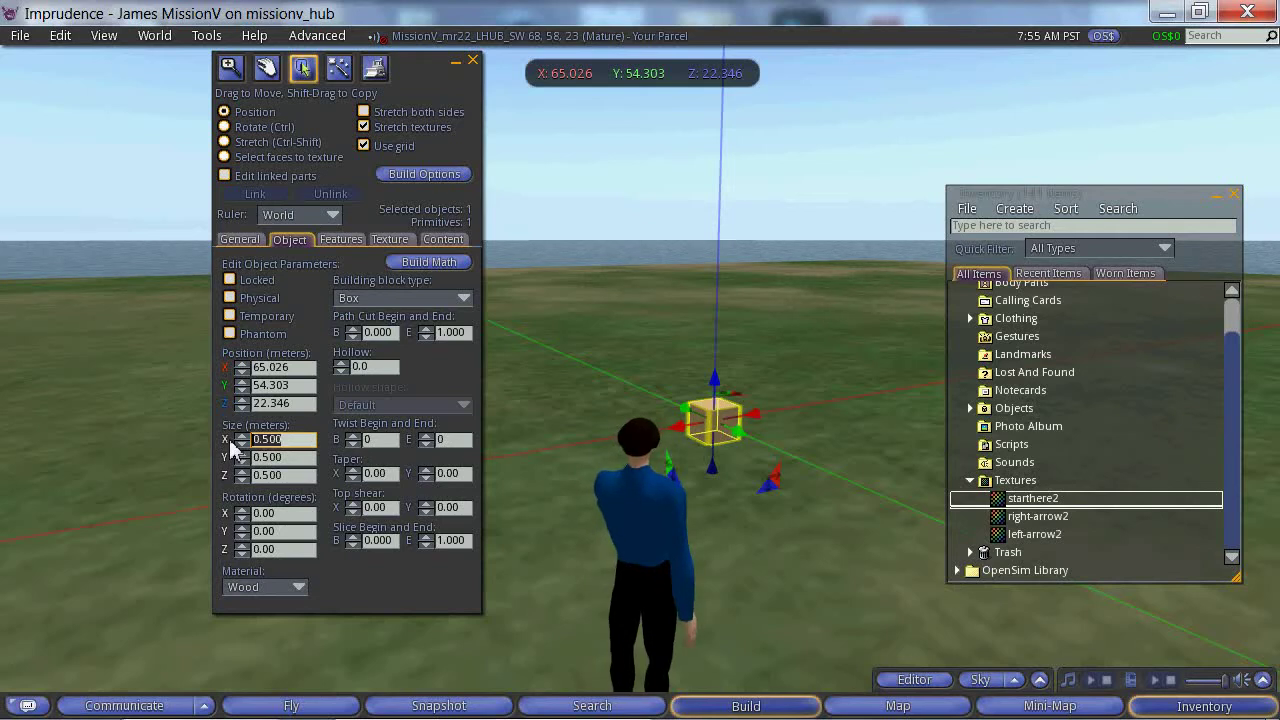
type("5")
key("Tab")
type("5")
key("Tab")
type("5")
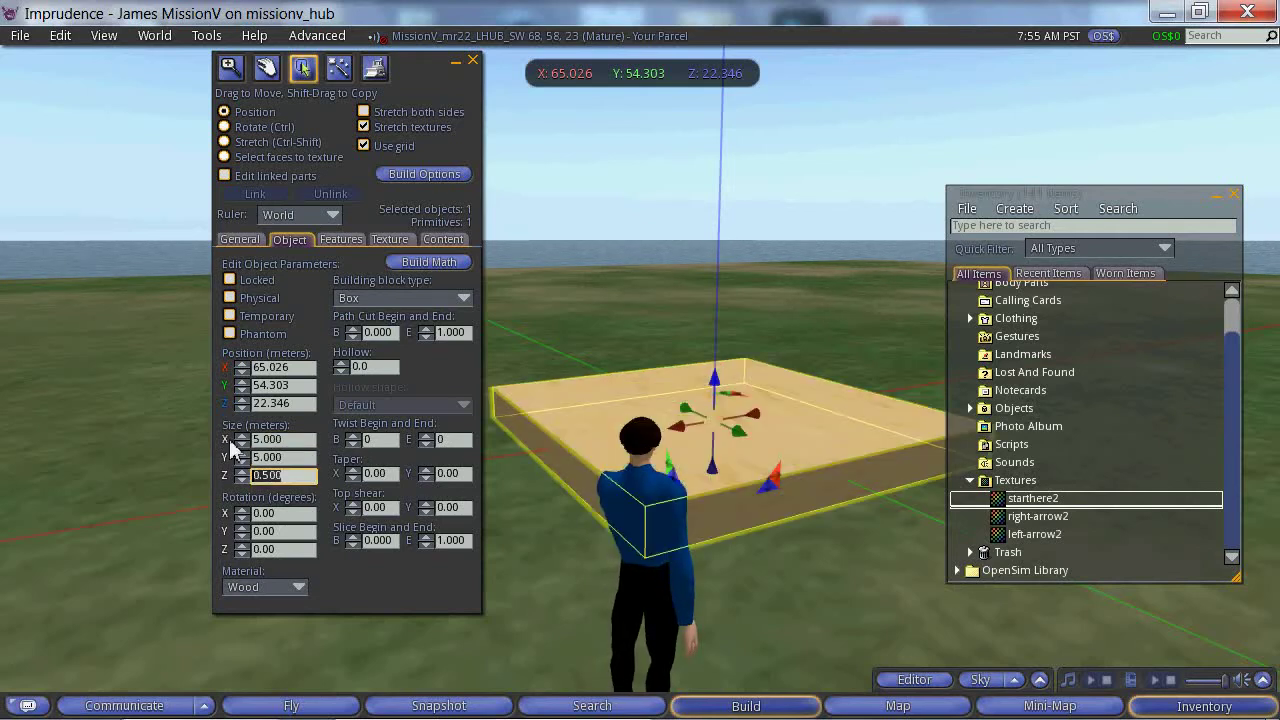
key("Tab")
type("-1")
key("Return")
type("1")
key("Return")
type("2")
key("Return")
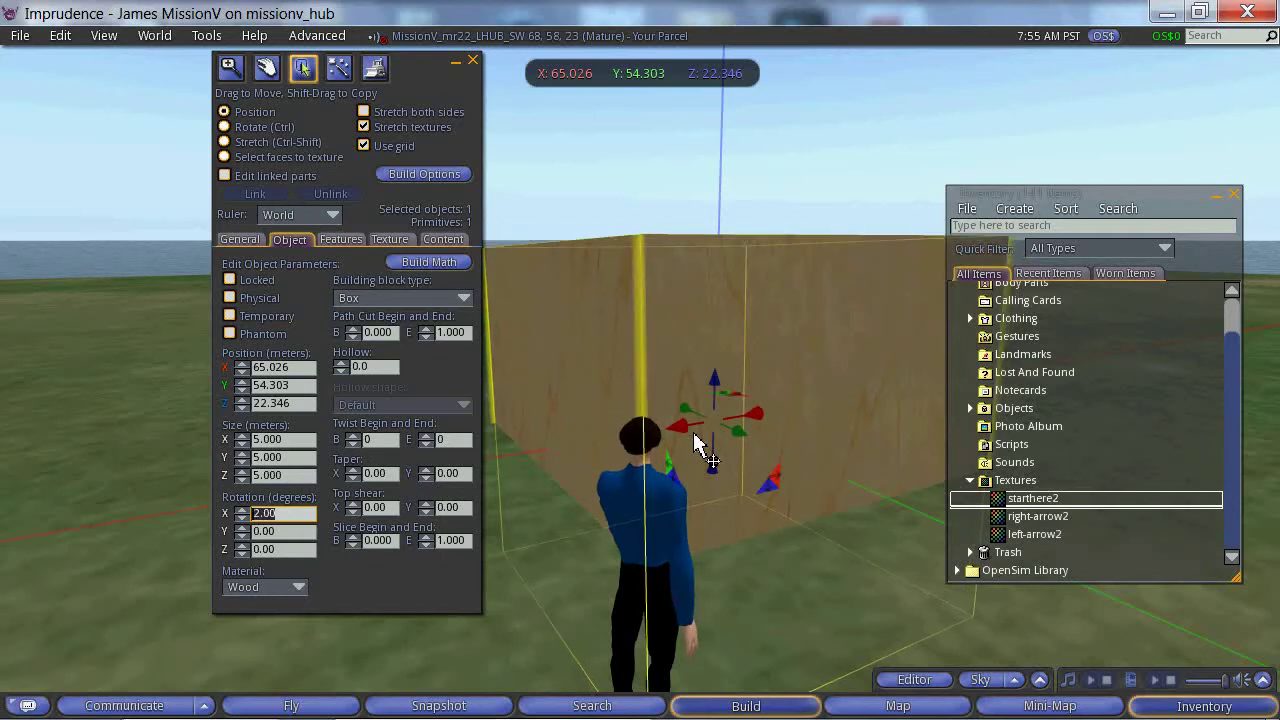
type("0")
key("Return")
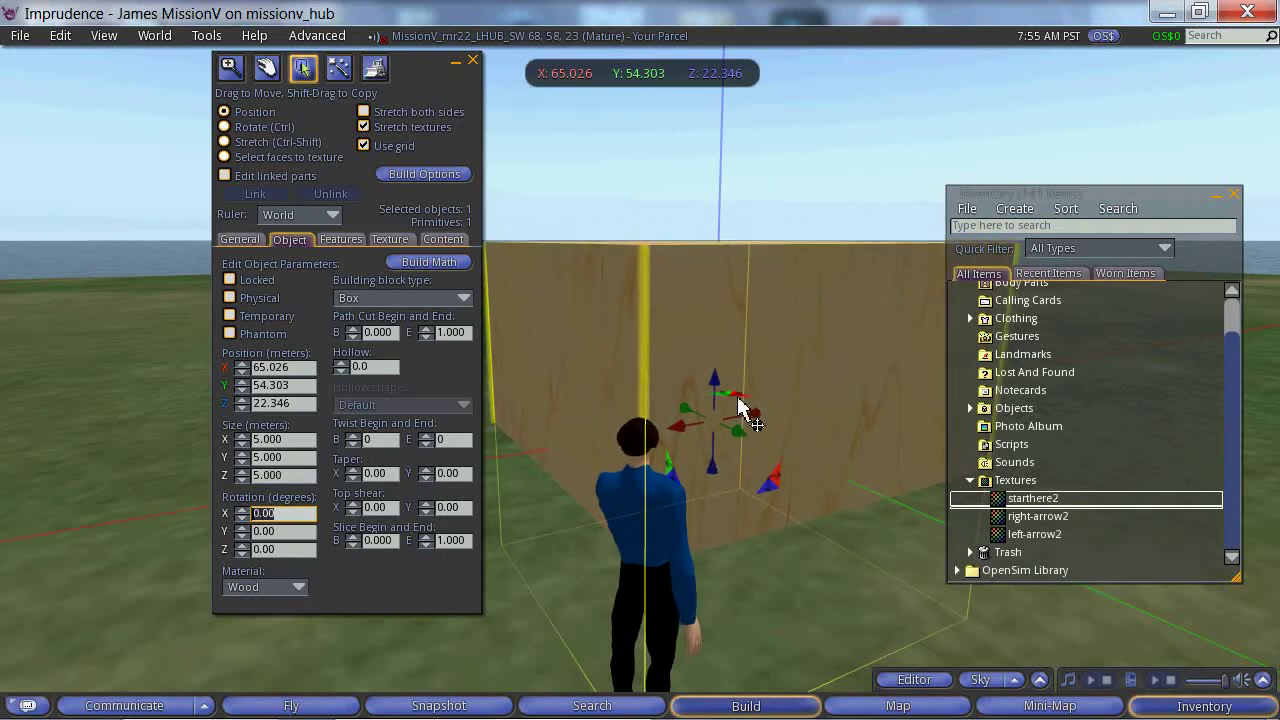
Raise the box to a Z position of 26 m, deselect it and back the avatar away from it
left_click_drag(714, 393, 820, 137)
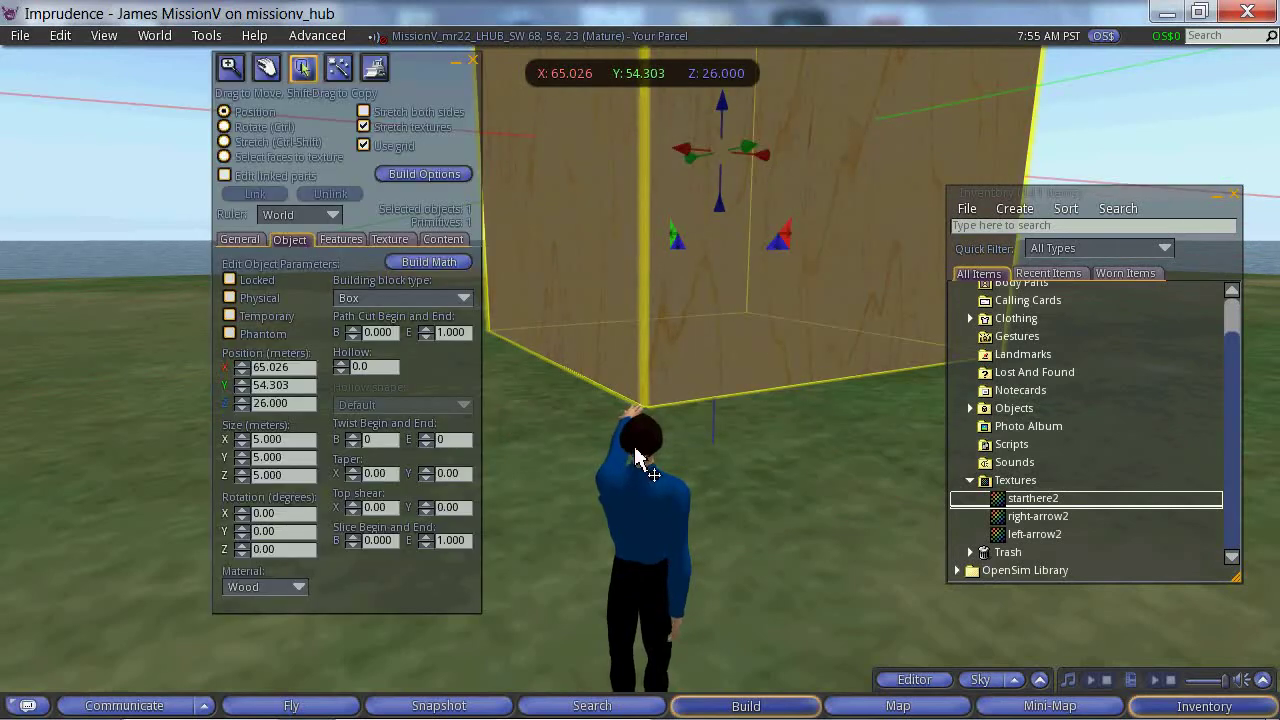
key("Escape")
key("Down")
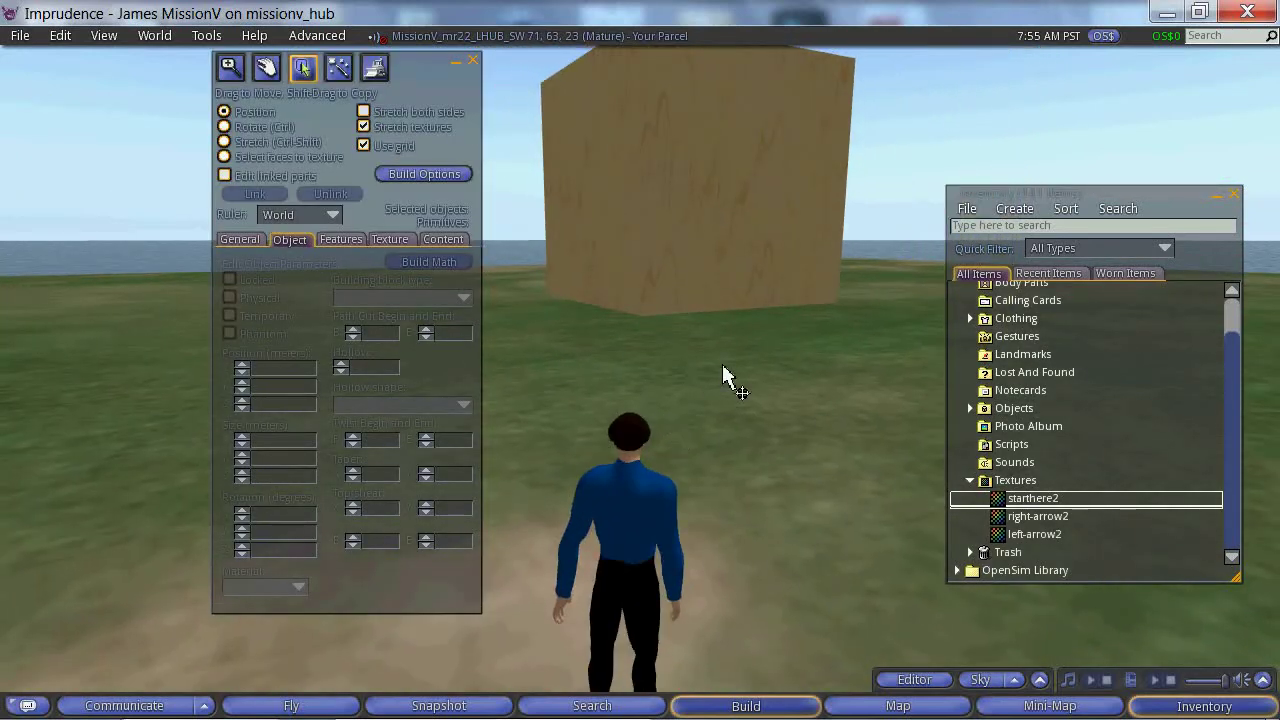
Reselect the box and lift it further off the ground to a Z position of about 28.7 m
key("ctrl+1")
left_click_drag(720, 243, 637, 373, "ctrl+alt")
left_click(632, 348)
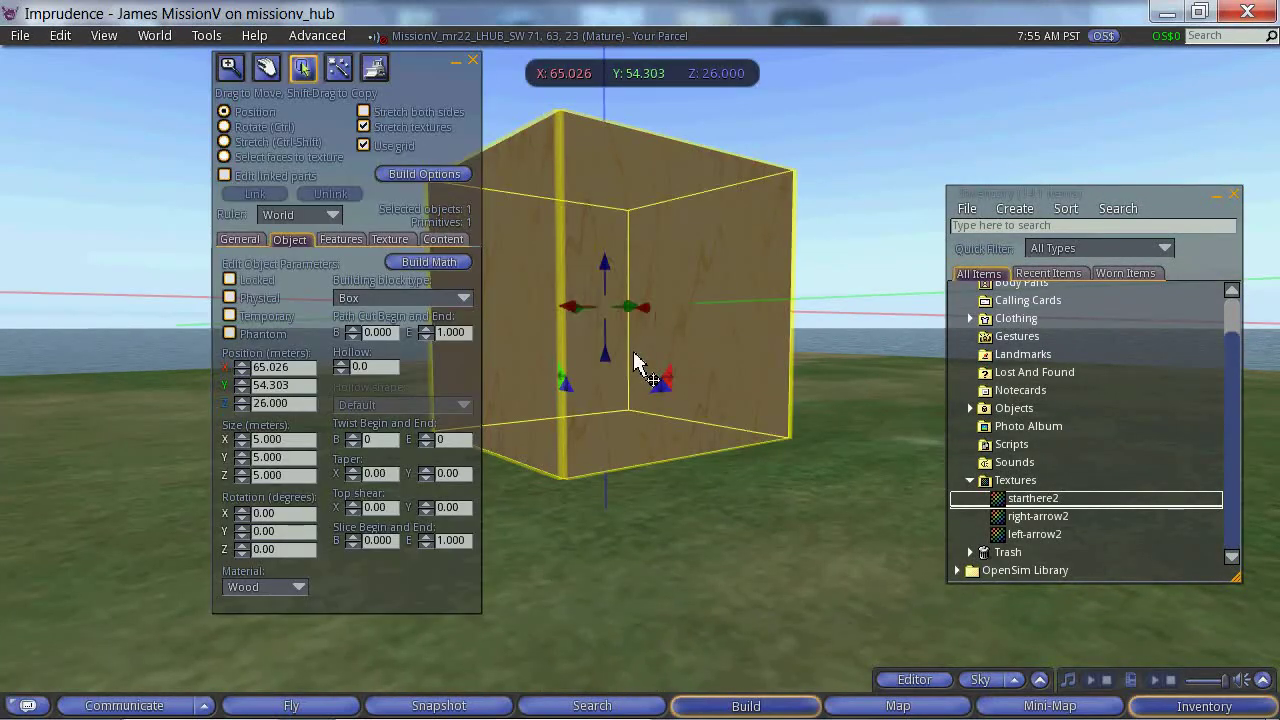
left_click_drag(603, 357, 624, 238)
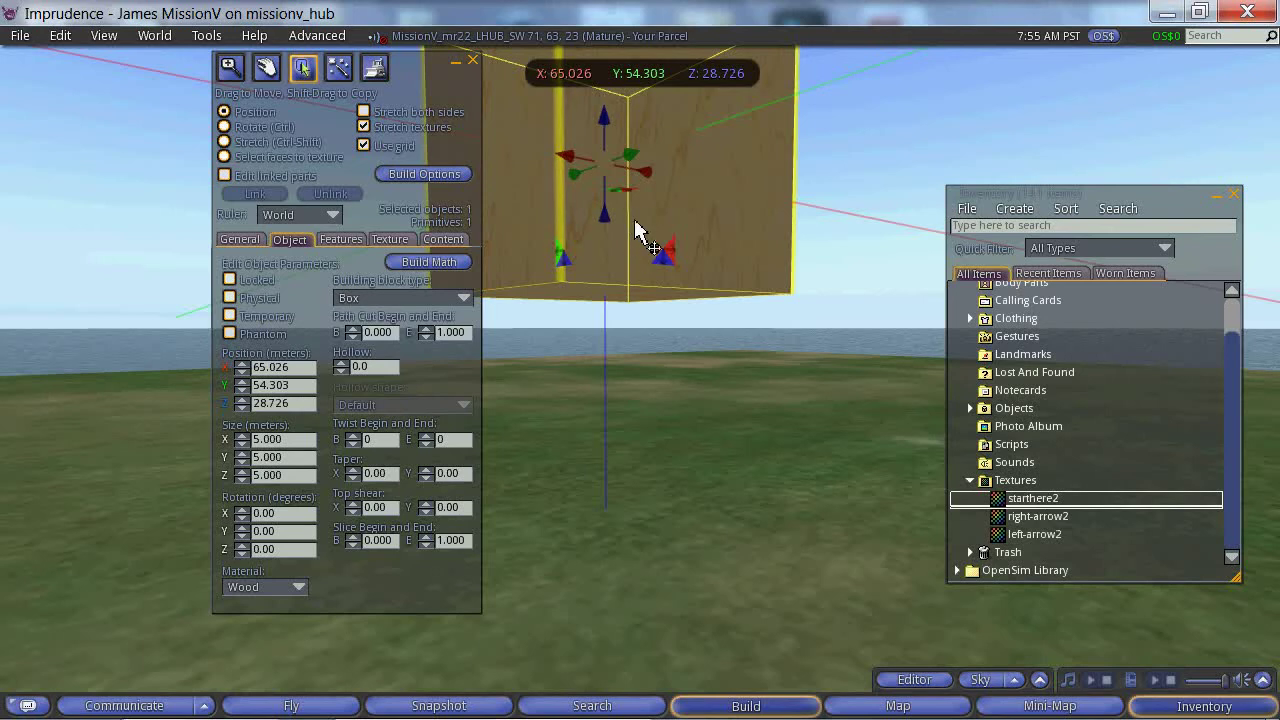
key("Escape")
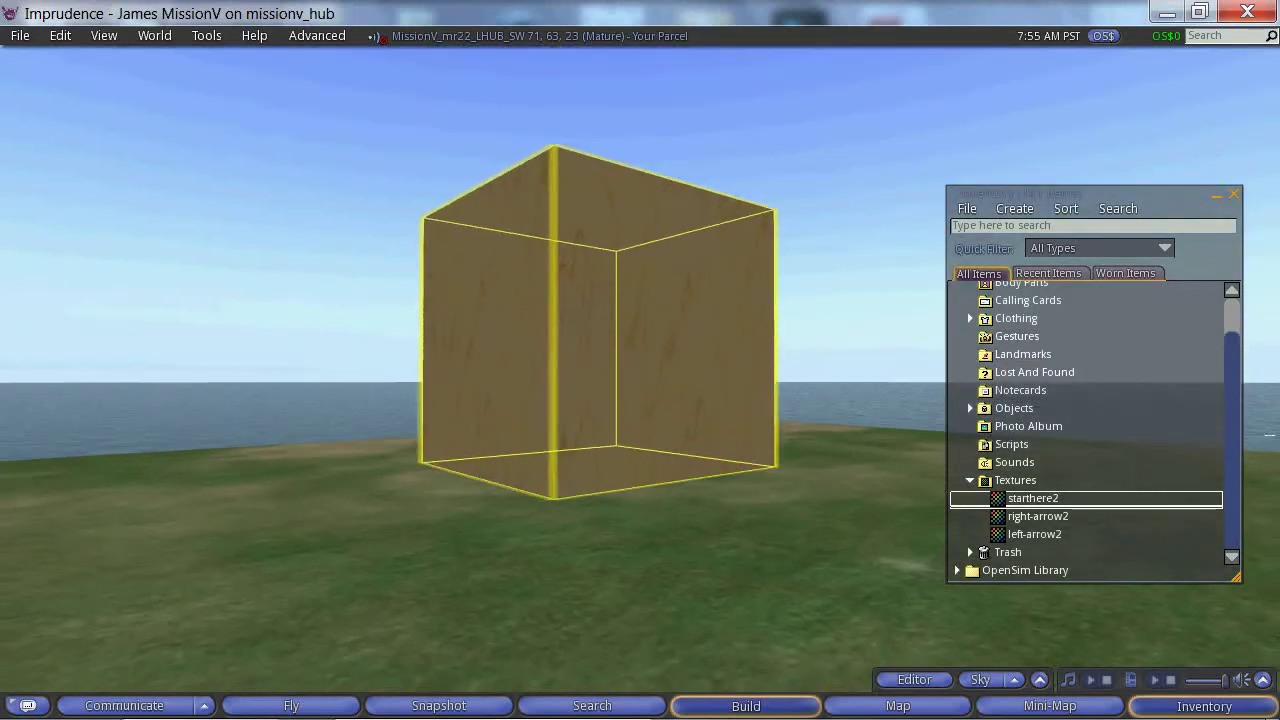
Apply the starthere2 texture from the inventory to one vertical side of the box
left_click_drag(645, 424, 664, 392, "alt")
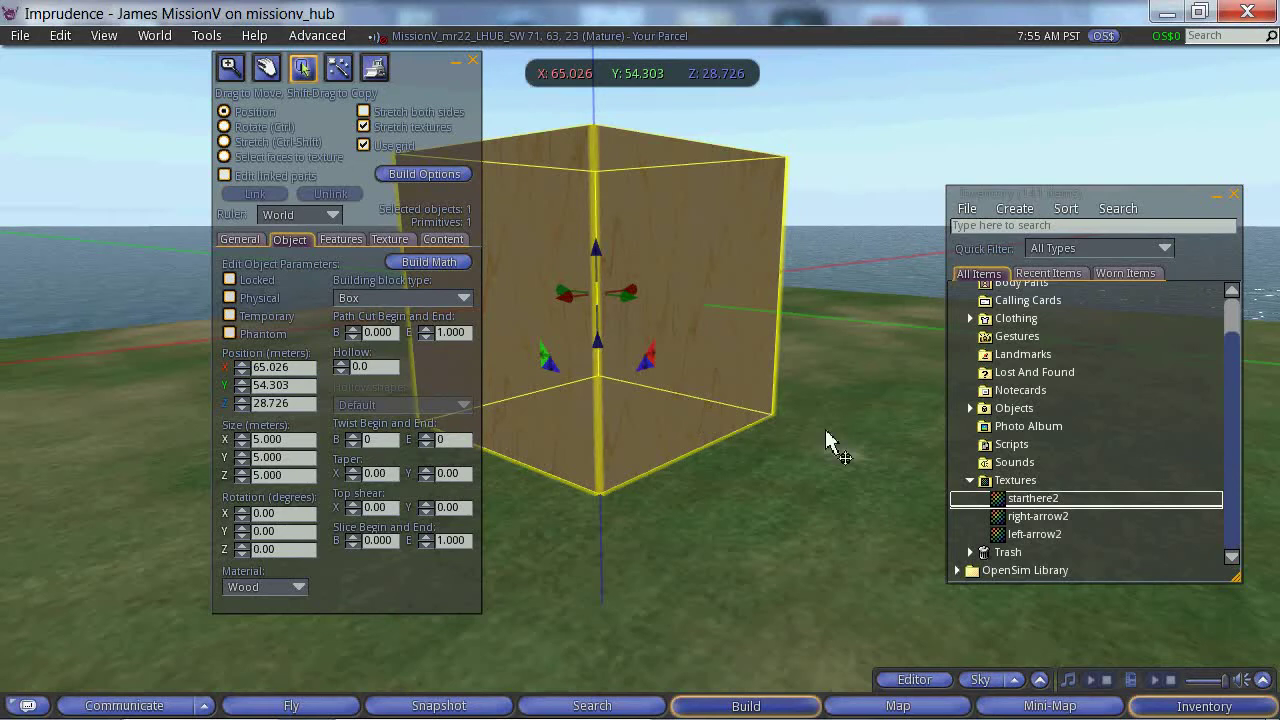
left_click(1038, 504)
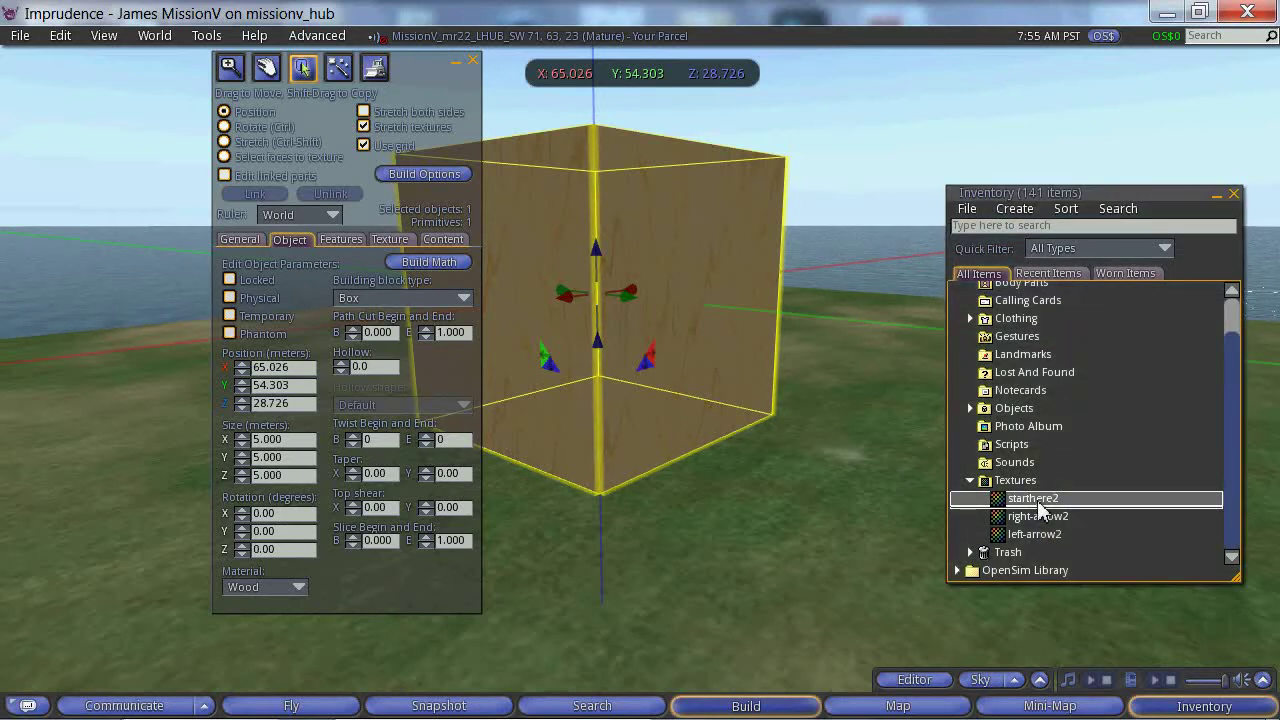
left_click_drag(1060, 507, 1030, 507)
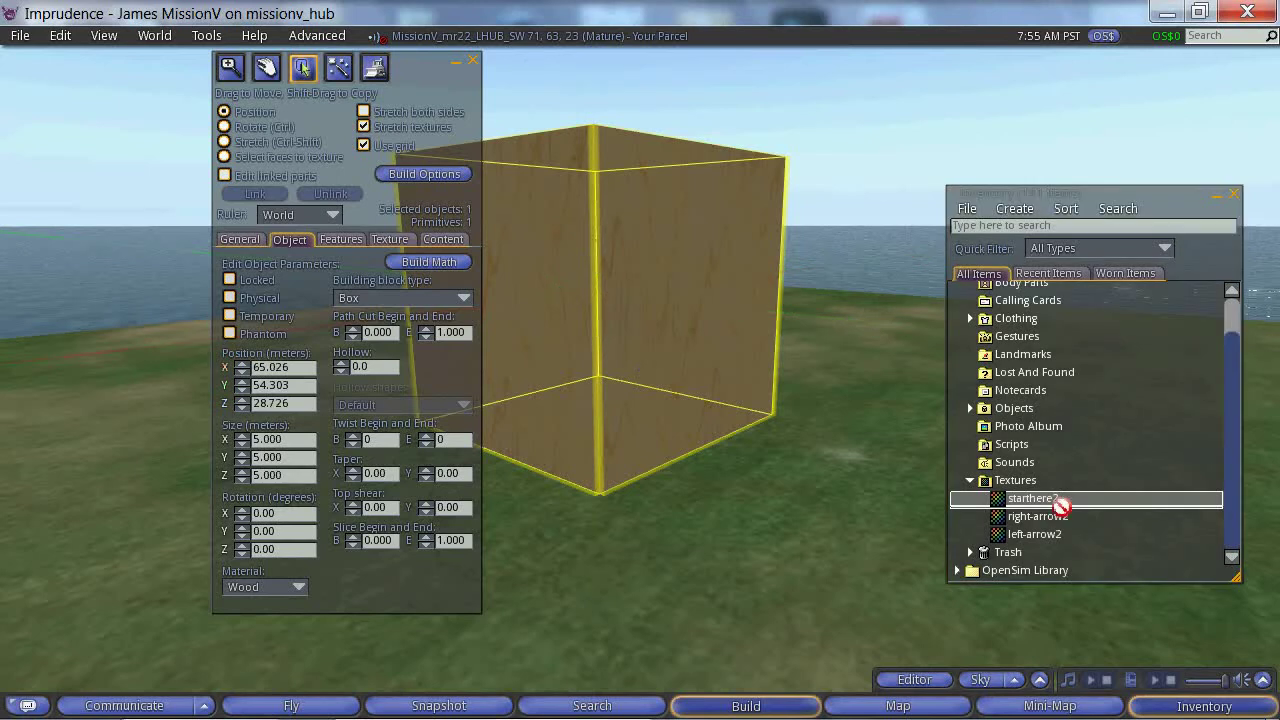
left_click_drag(953, 461, 700, 325)
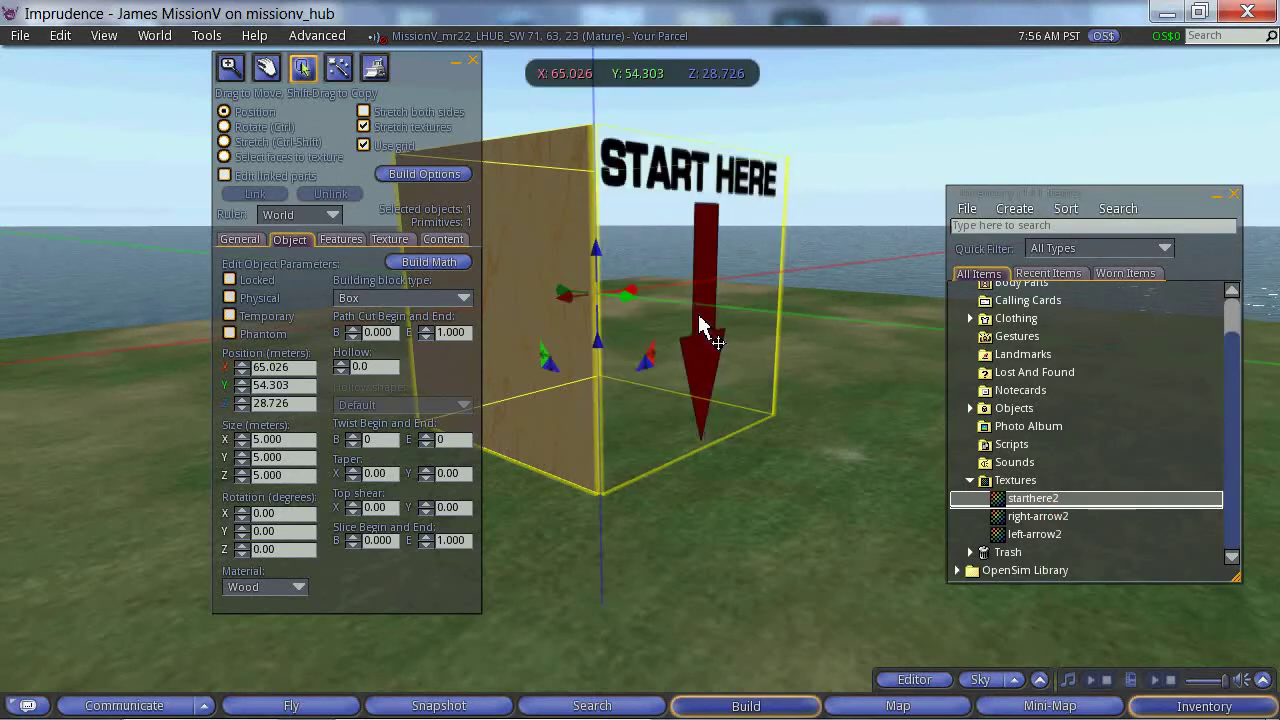
Apply the starthere2 texture to the wooden side adjacent to the START HERE face
left_click_drag(720, 317, 926, 408, "ctrl+alt")
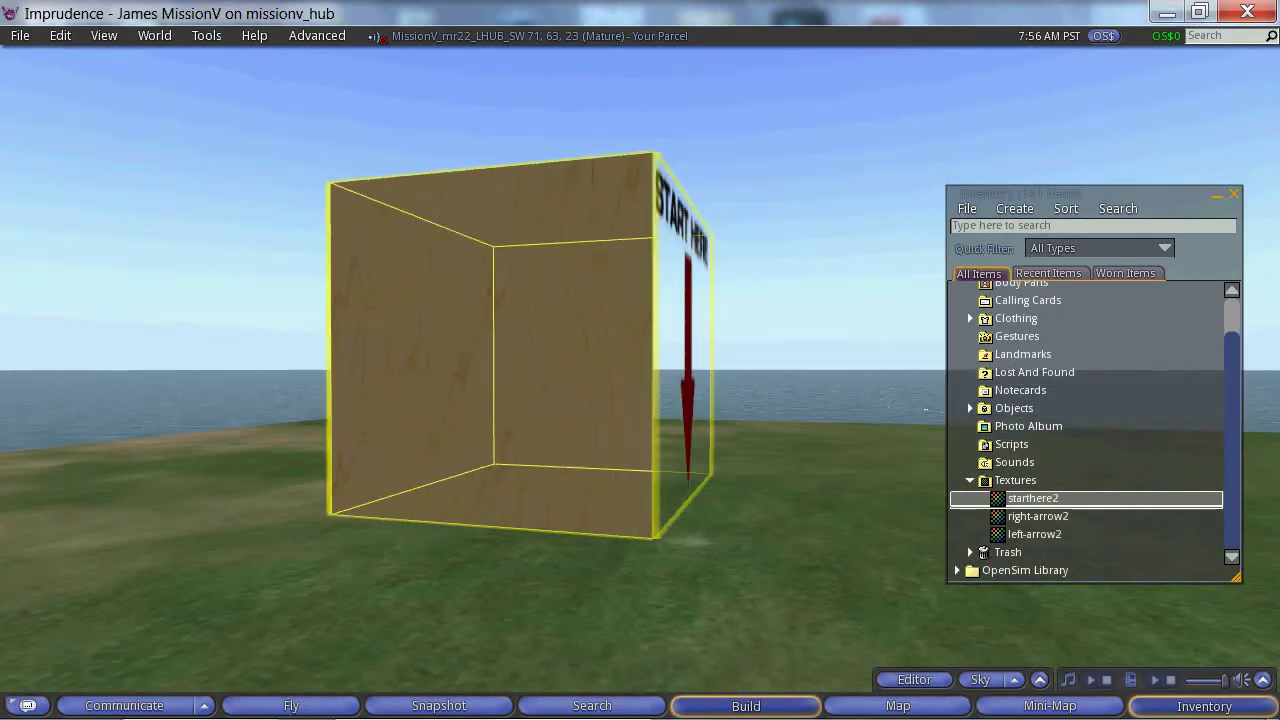
left_click_drag(650, 381, 596, 404, "ctrl+alt")
key("Escape")
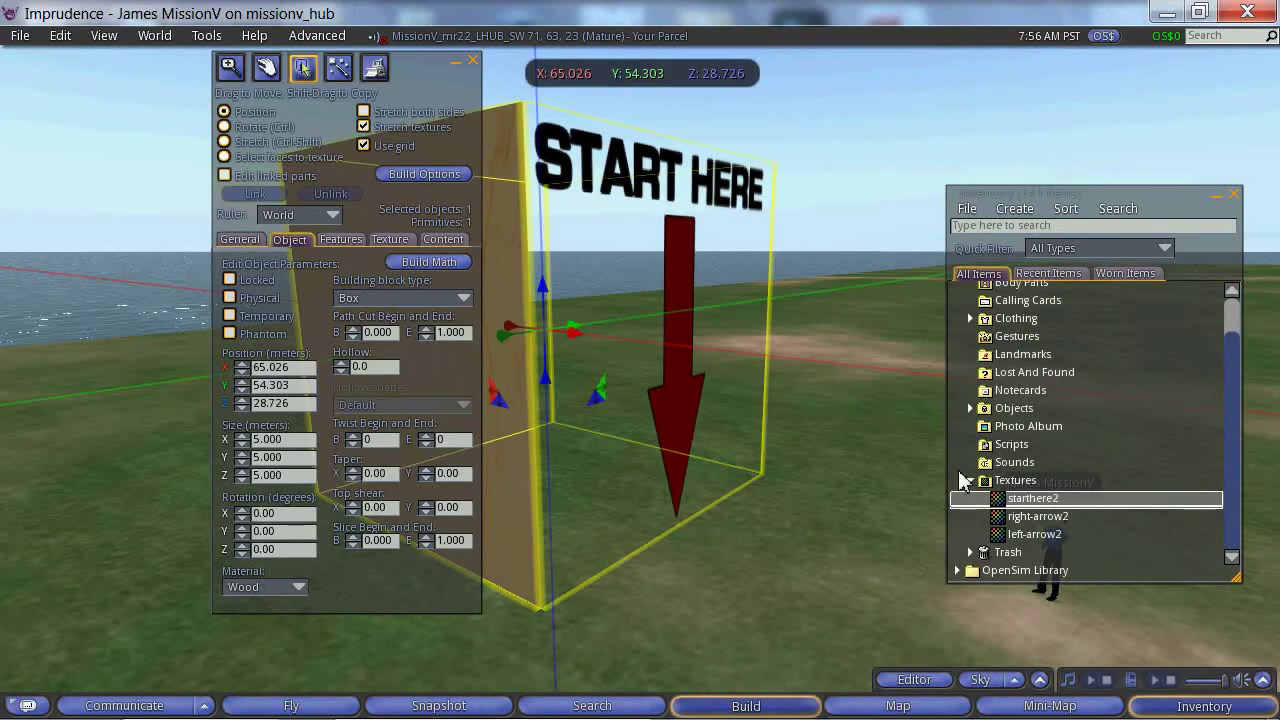
left_click_drag(987, 505, 632, 474)
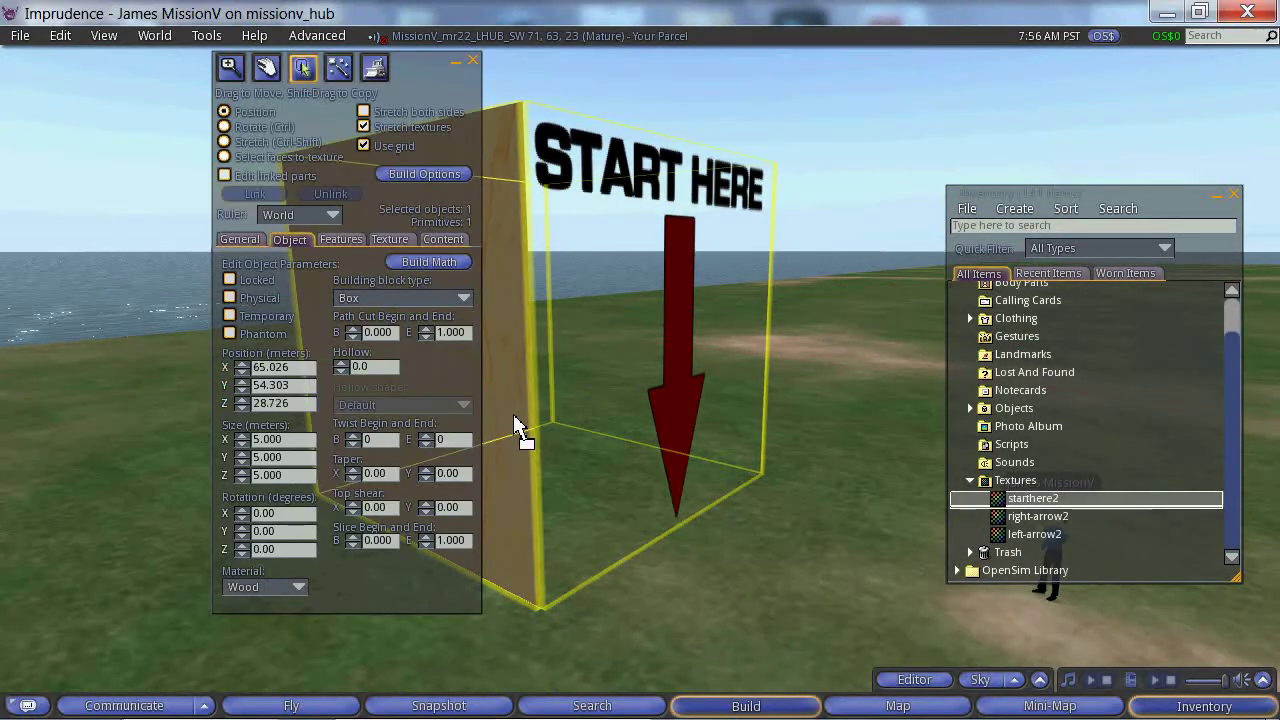
left_click_drag(514, 425, 517, 423)
key("Escape")
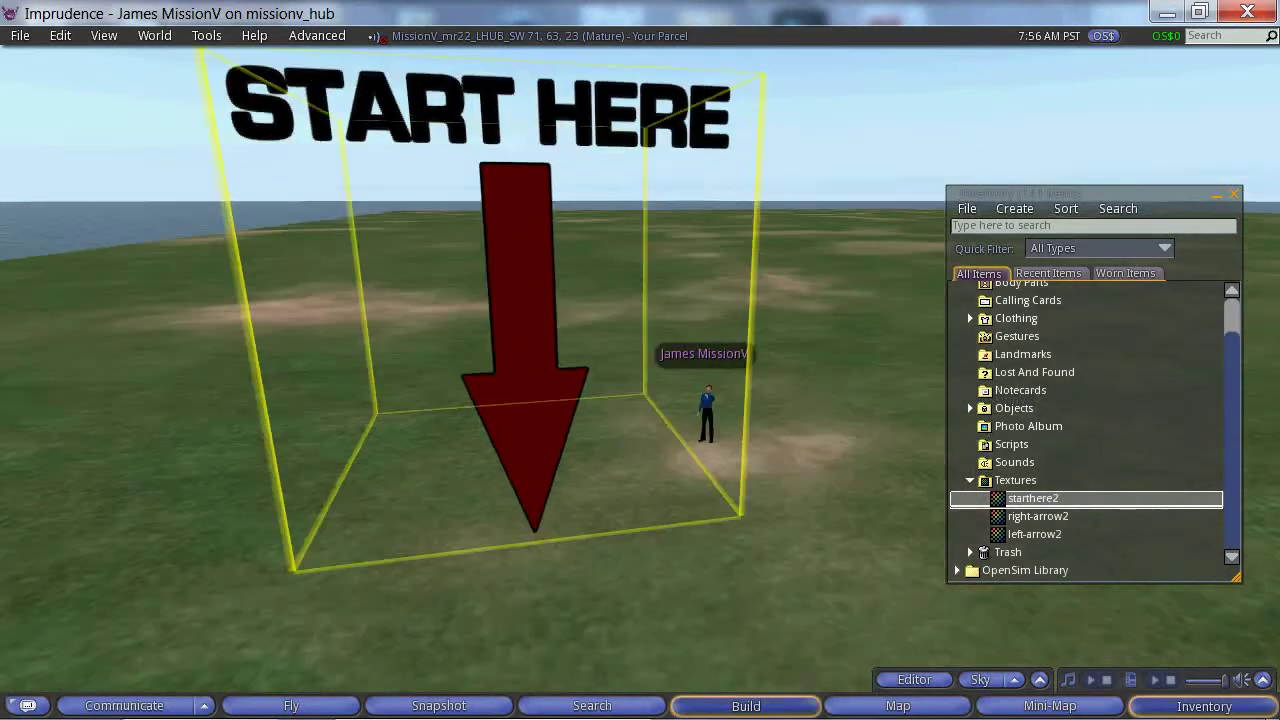
Apply the starthere2 texture to the box's remaining wooden vertical side
key("ctrl+b")
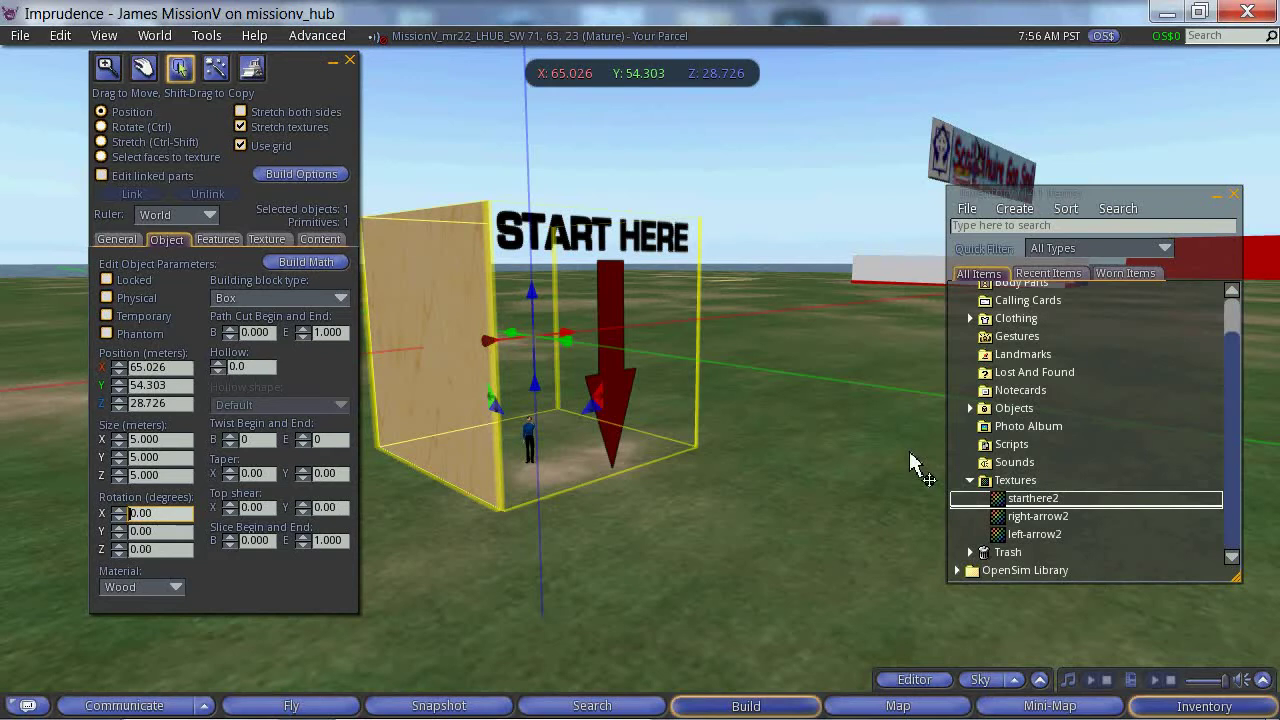
left_click_drag(1012, 497, 545, 425)
left_click_drag(480, 380, 912, 453)
left_click_drag(590, 410, 660, 450, "ctrl+alt")
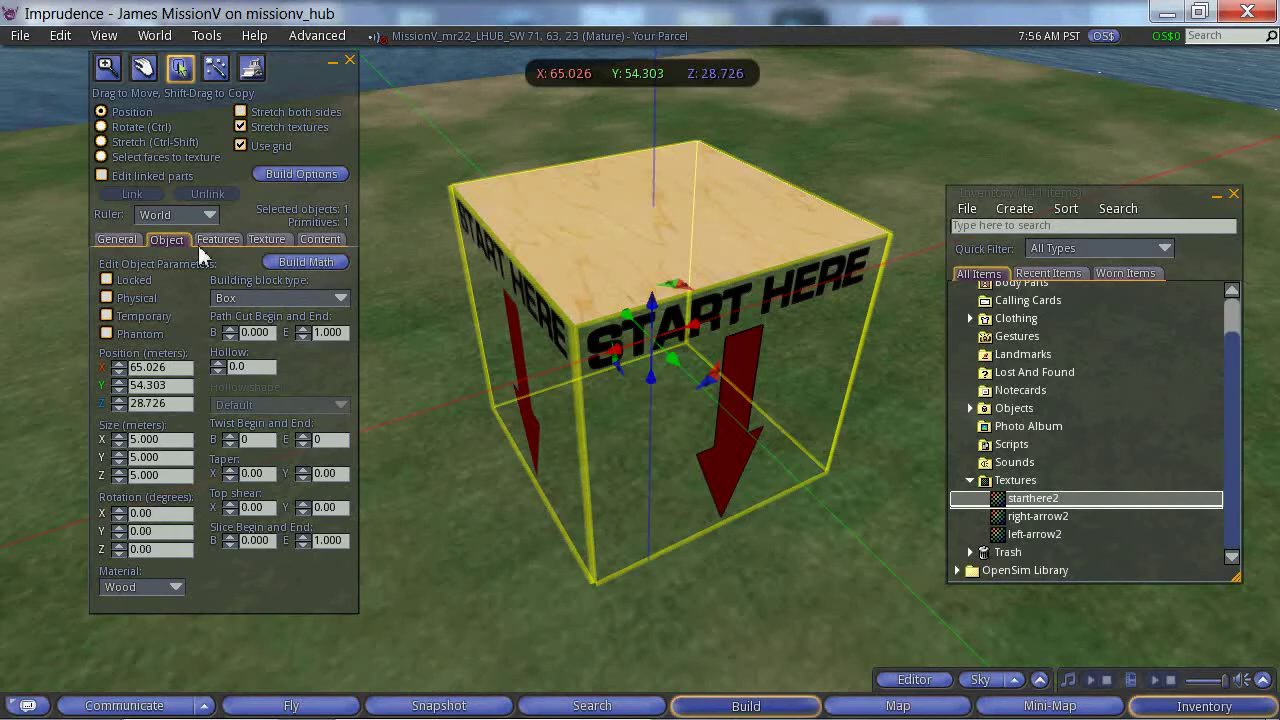
Select the box's wooden top face and make its texture invisible
left_click(100, 158)
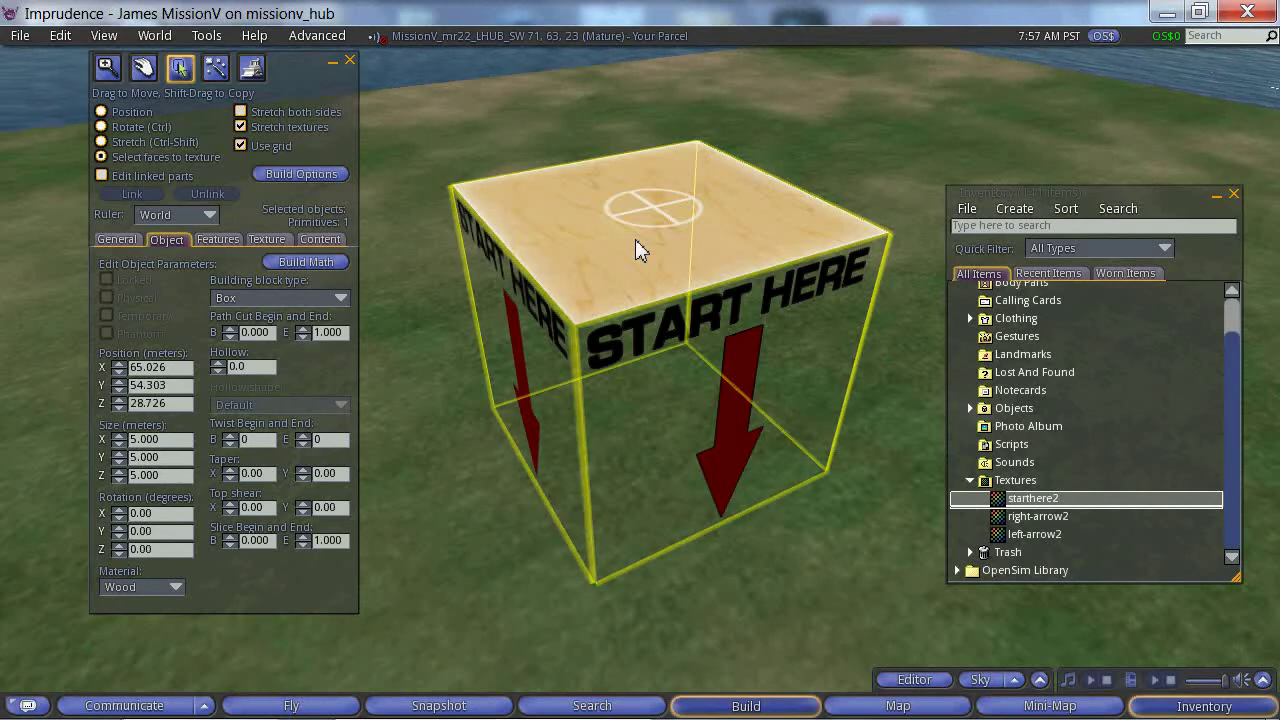
left_click(268, 242)
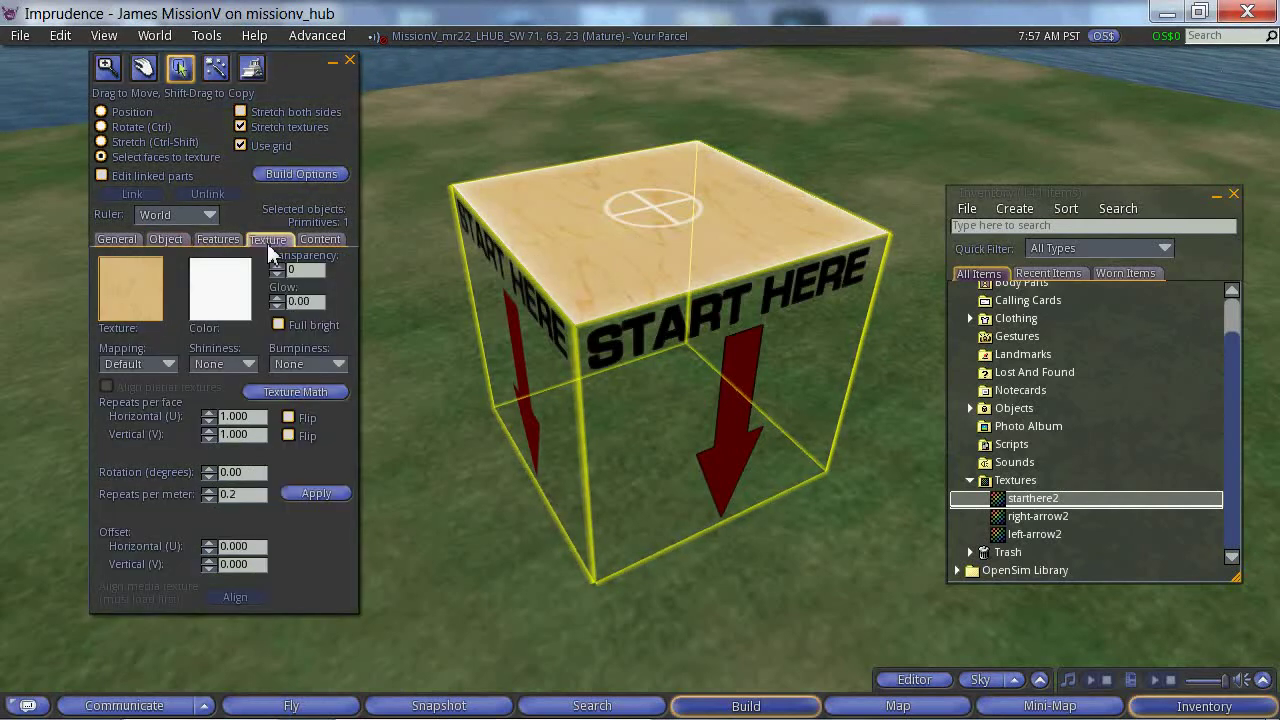
left_click(140, 300)
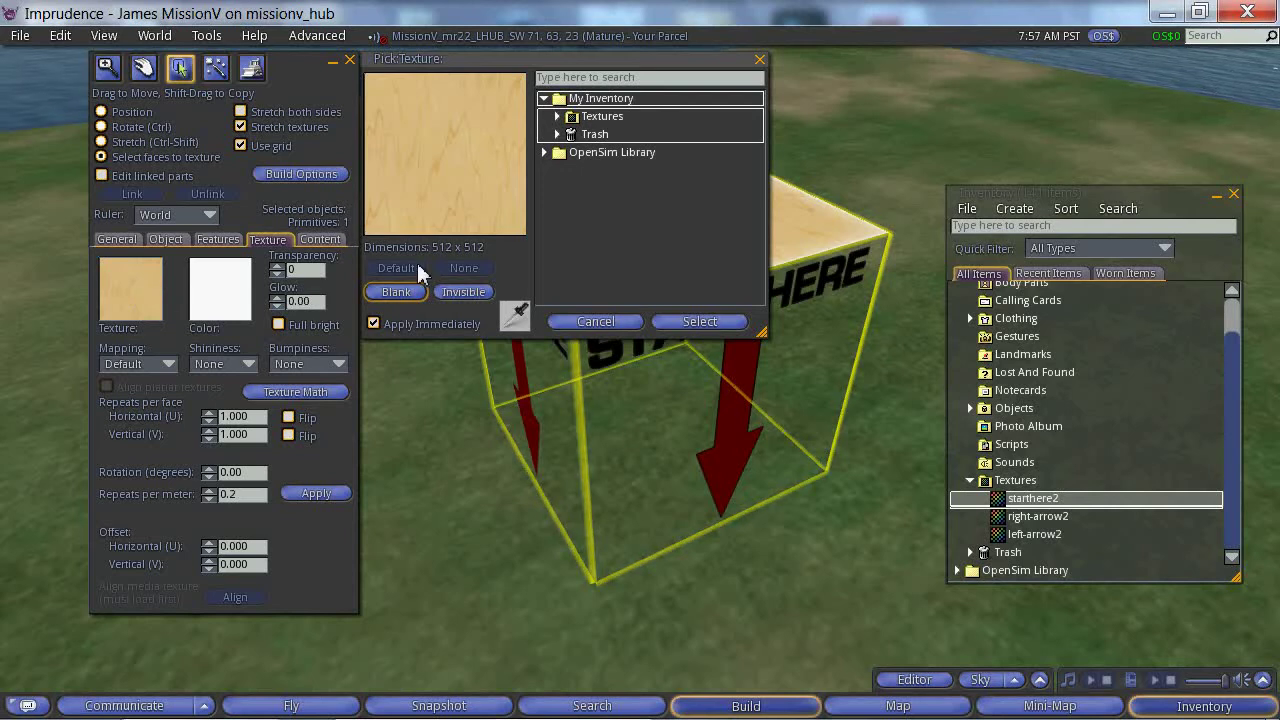
left_click(462, 292)
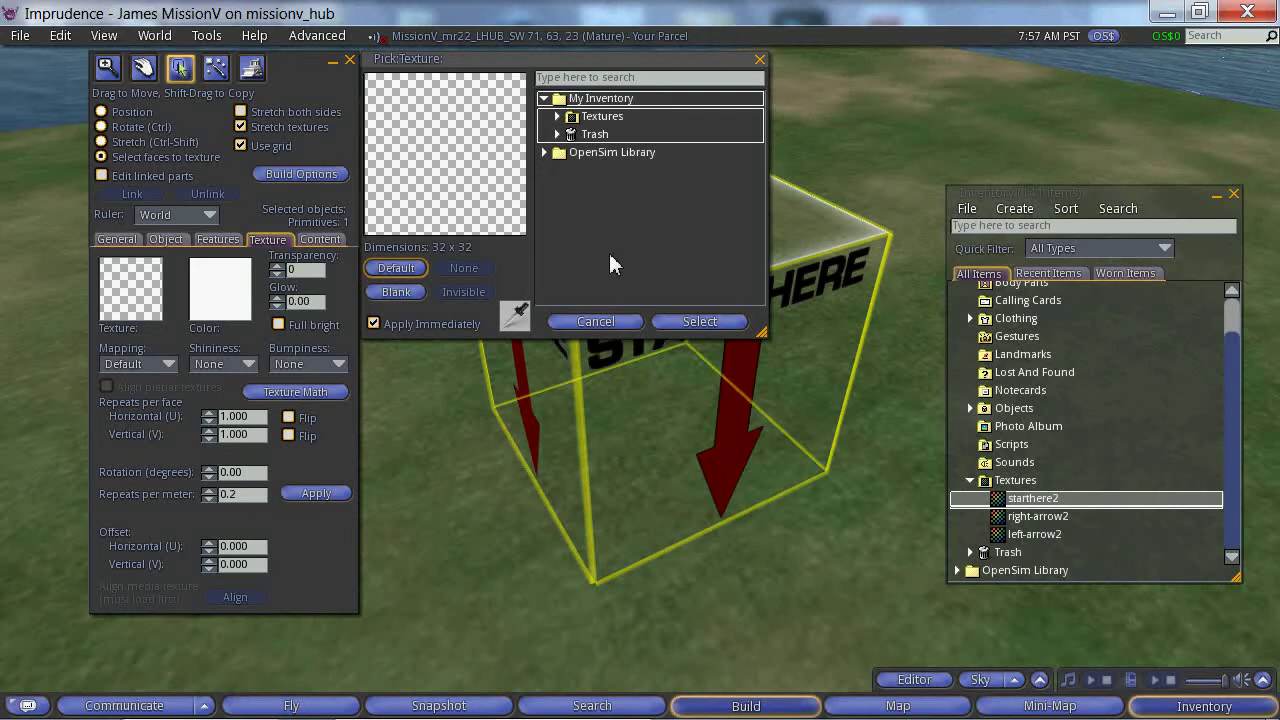
left_click(700, 321)
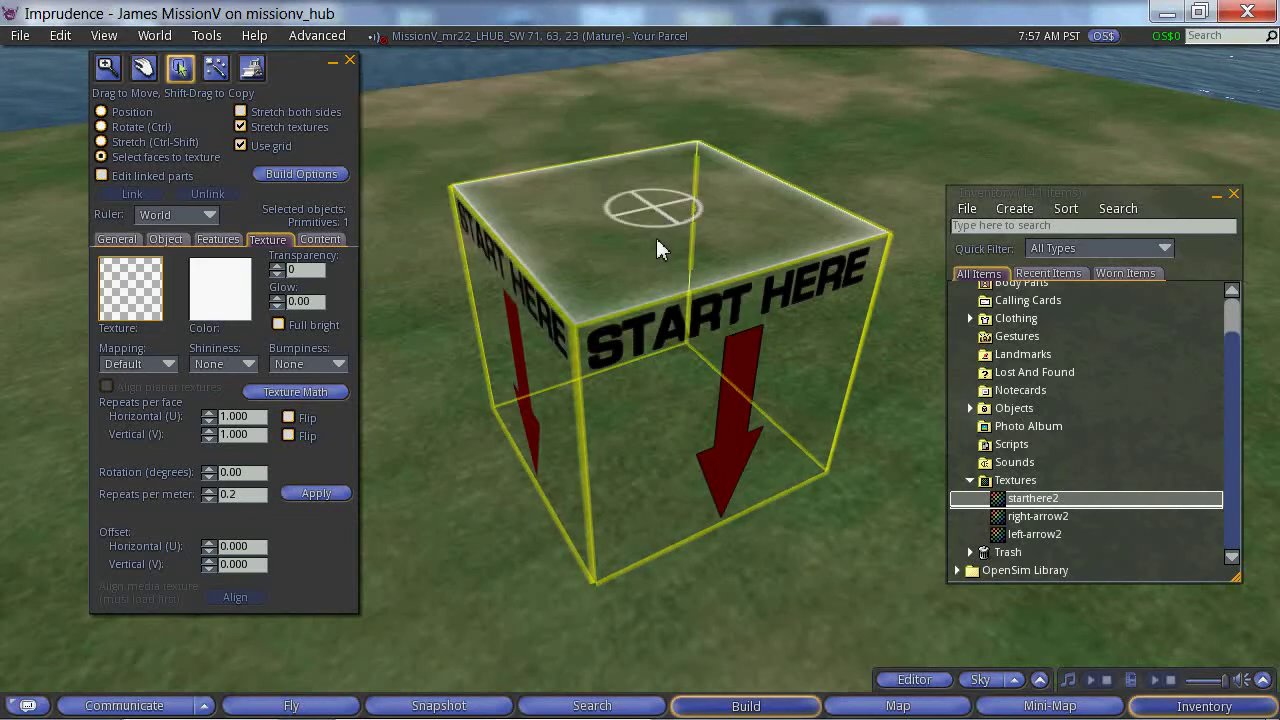
Select the box's wooden underside, make its texture invisible, and finish editing the box
left_click_drag(653, 243, 638, 484, "ctrl+alt")
left_click_drag(635, 586, 609, 374, "ctrl+alt")
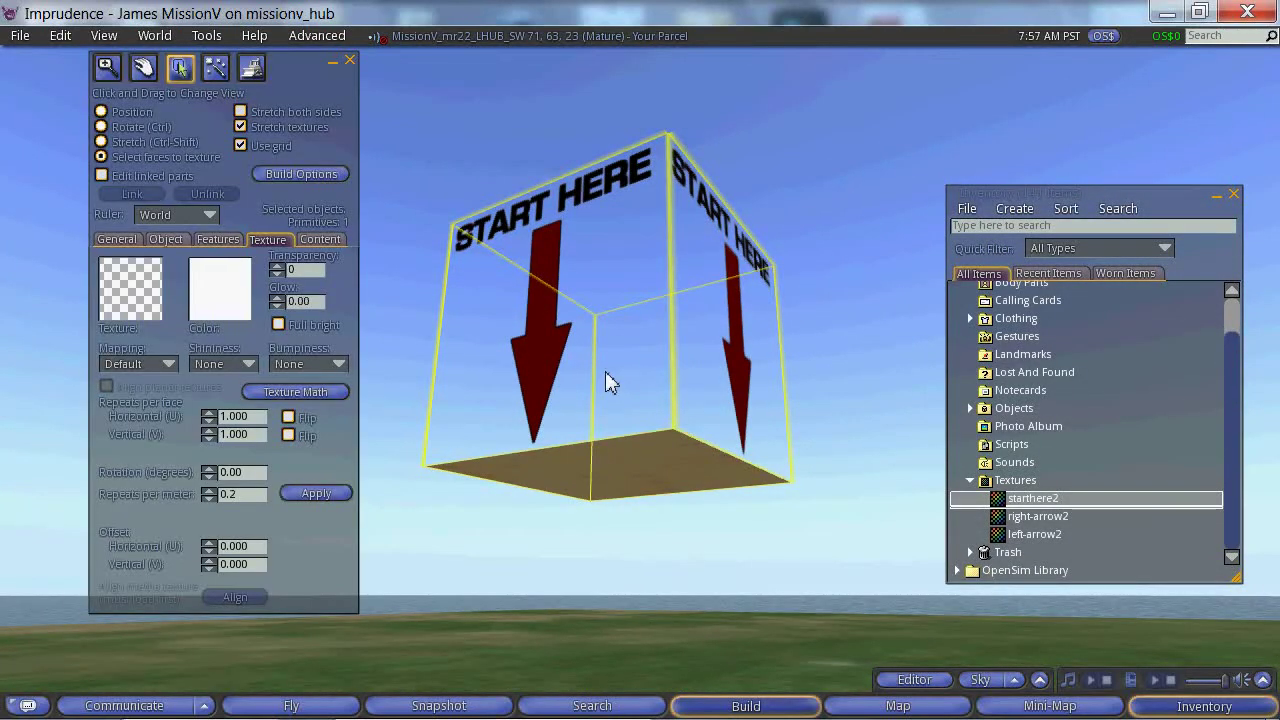
left_click(121, 154)
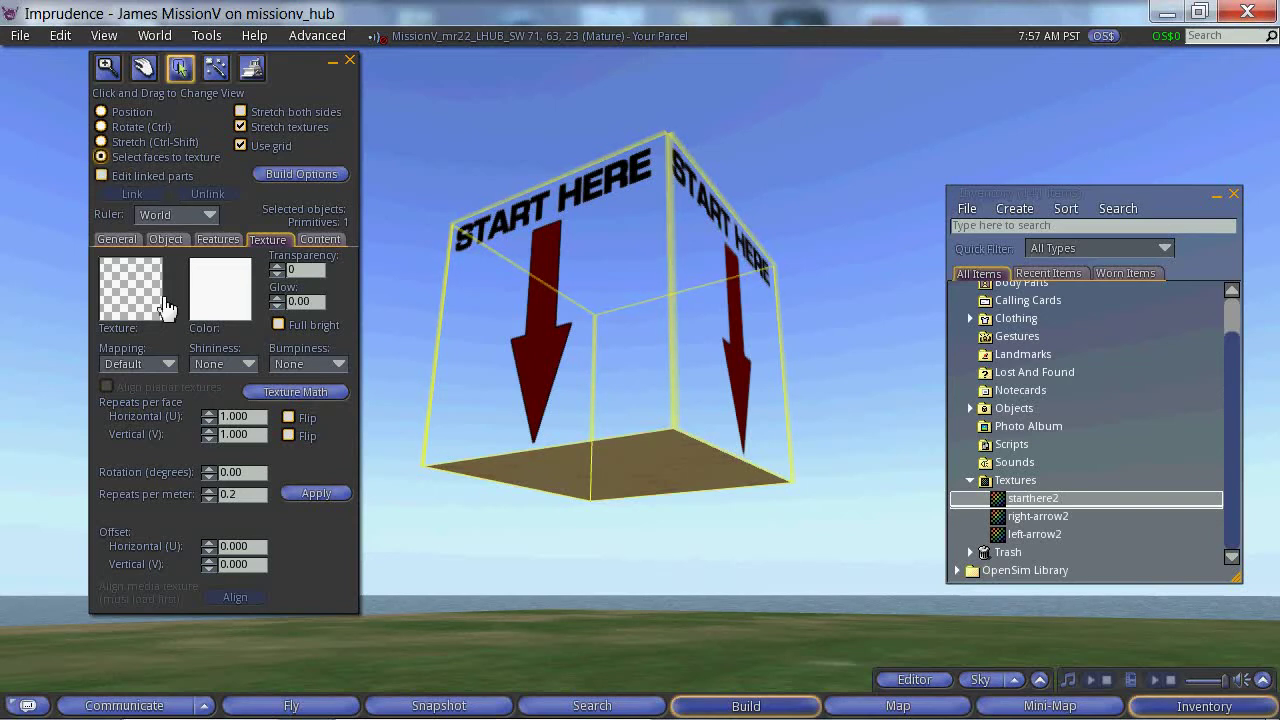
left_click(622, 478)
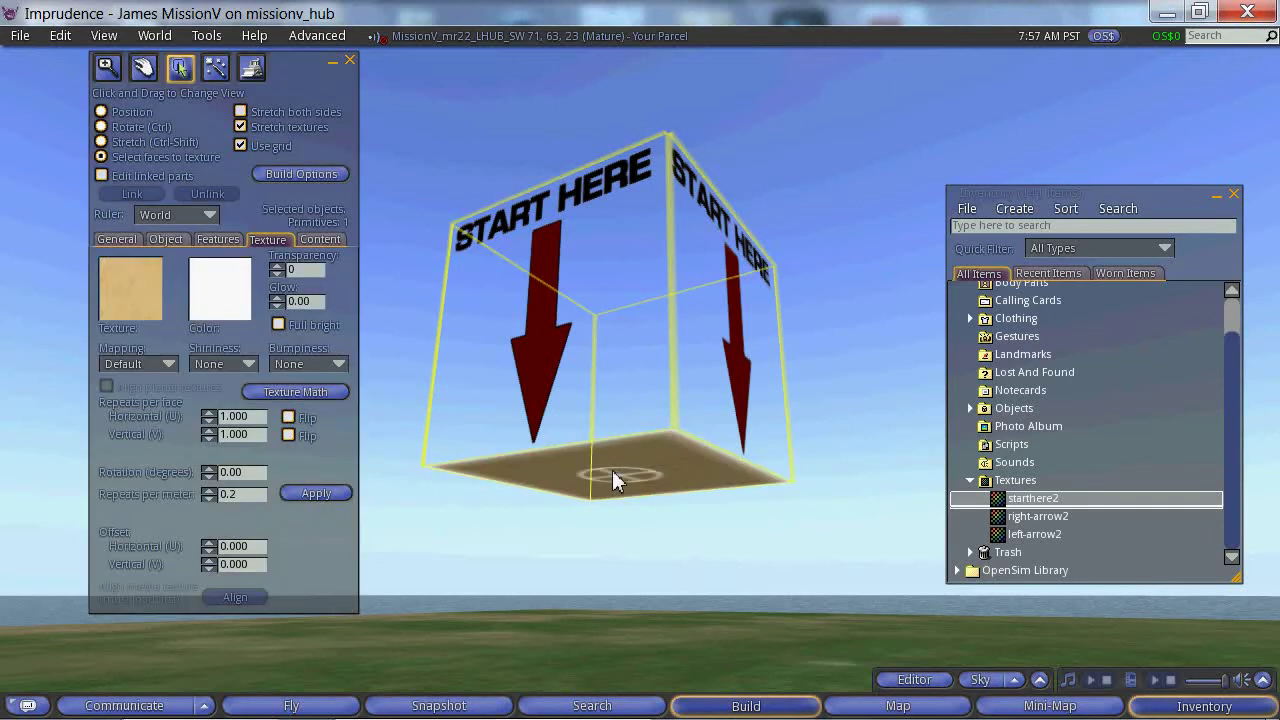
left_click(137, 306)
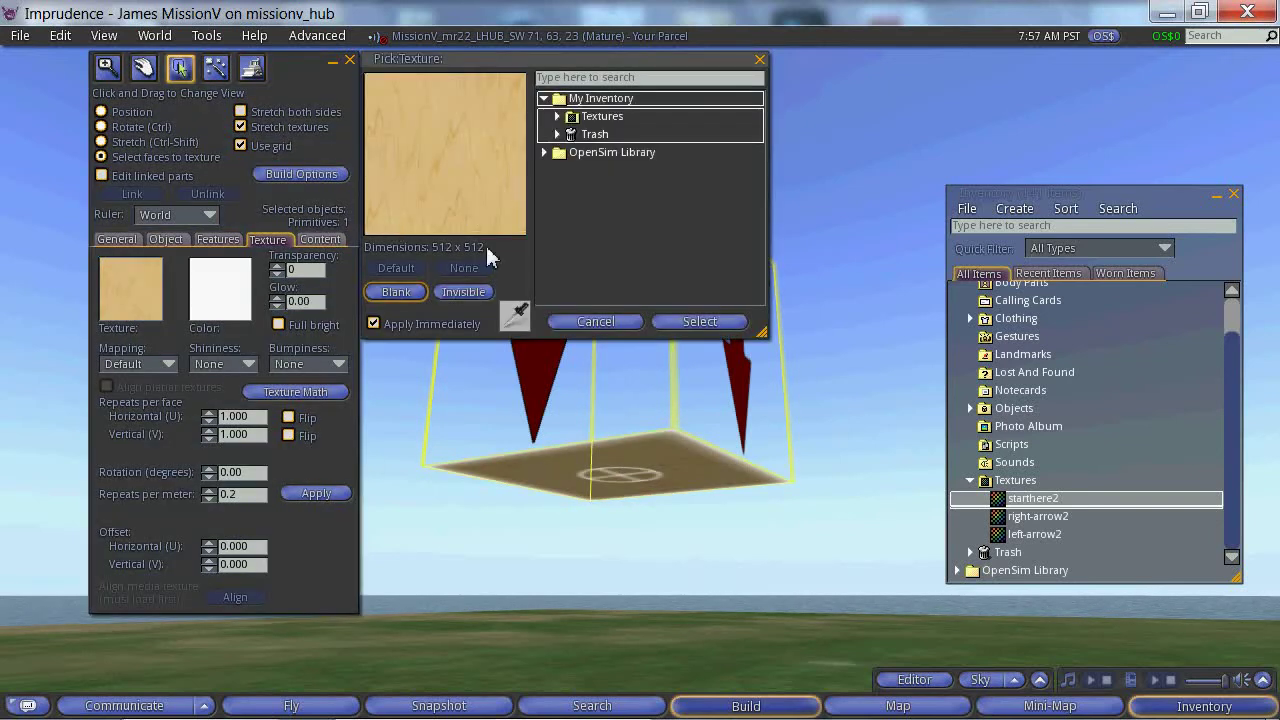
left_click(468, 292)
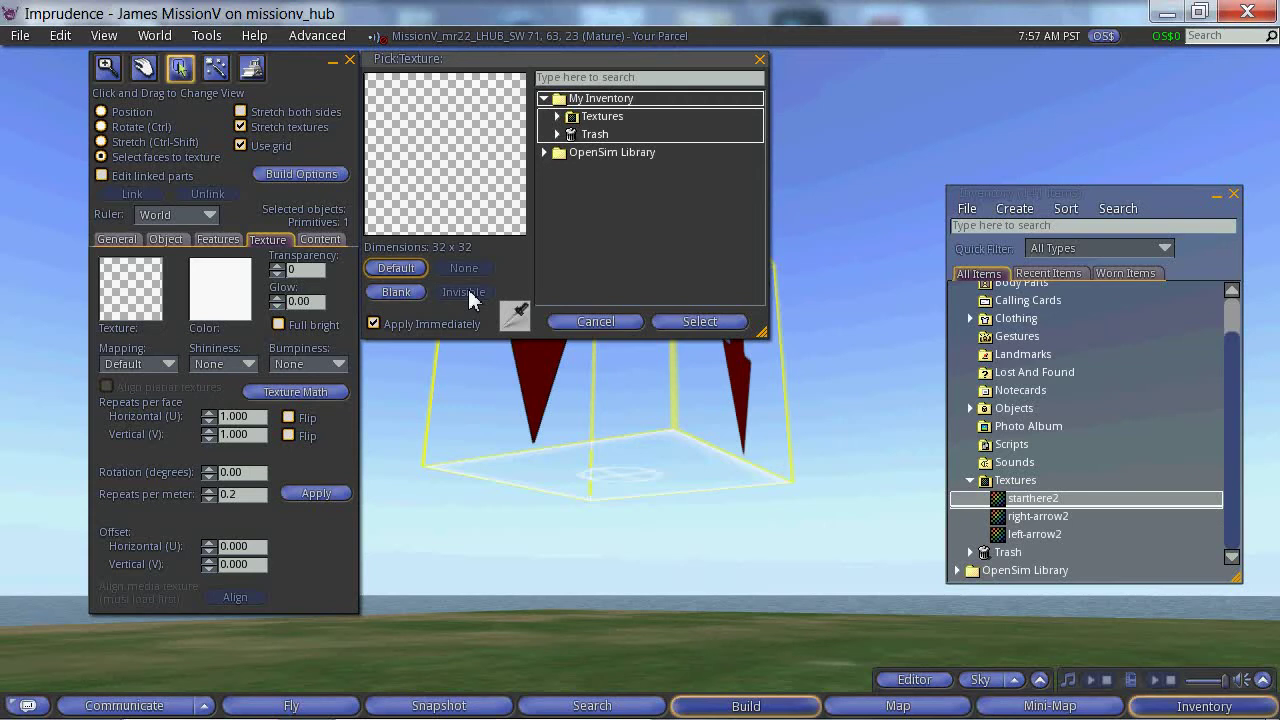
left_click(690, 321)
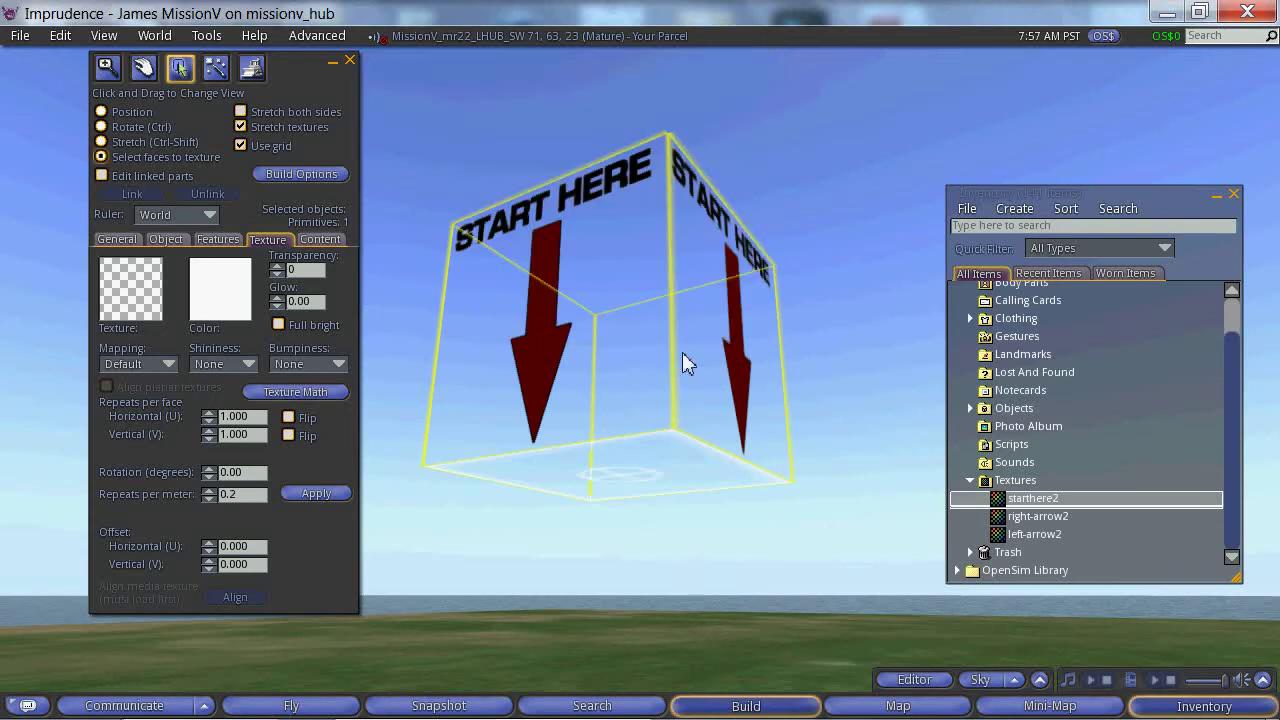
left_click(349, 61)
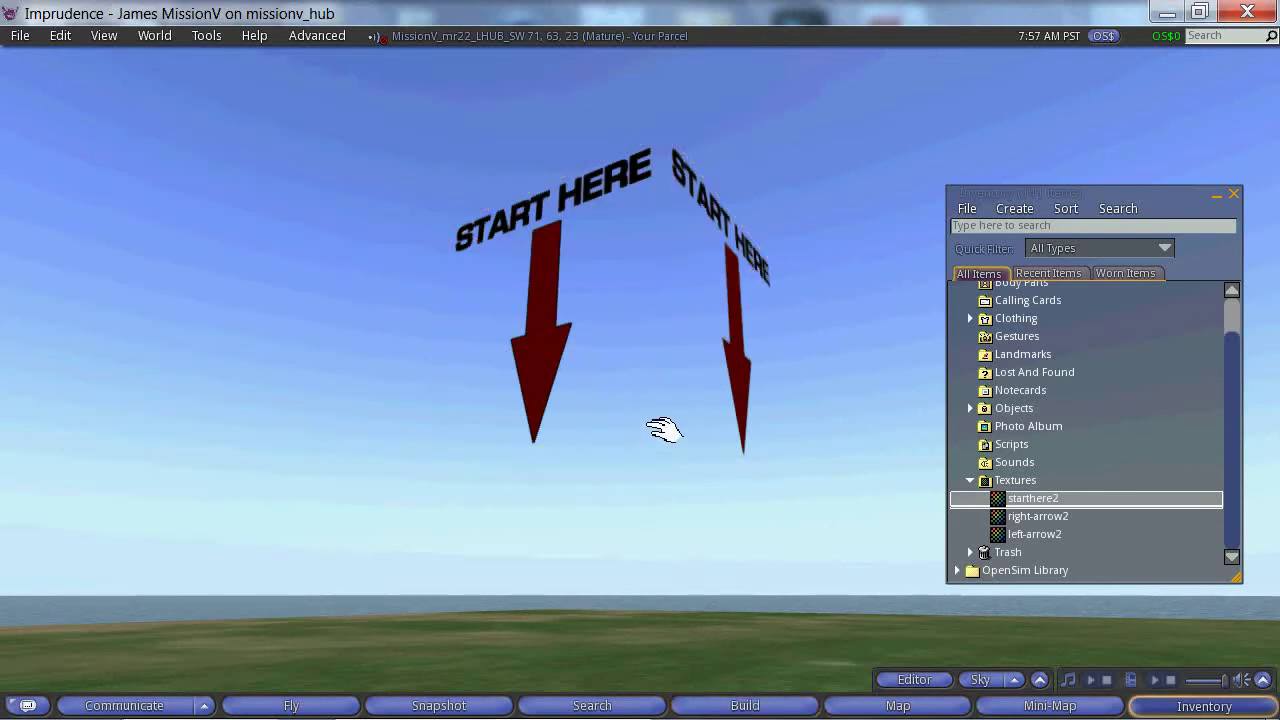
Examine the floating START HERE sign from the avatar's viewpoint and from farther away across the ground
key("Escape")
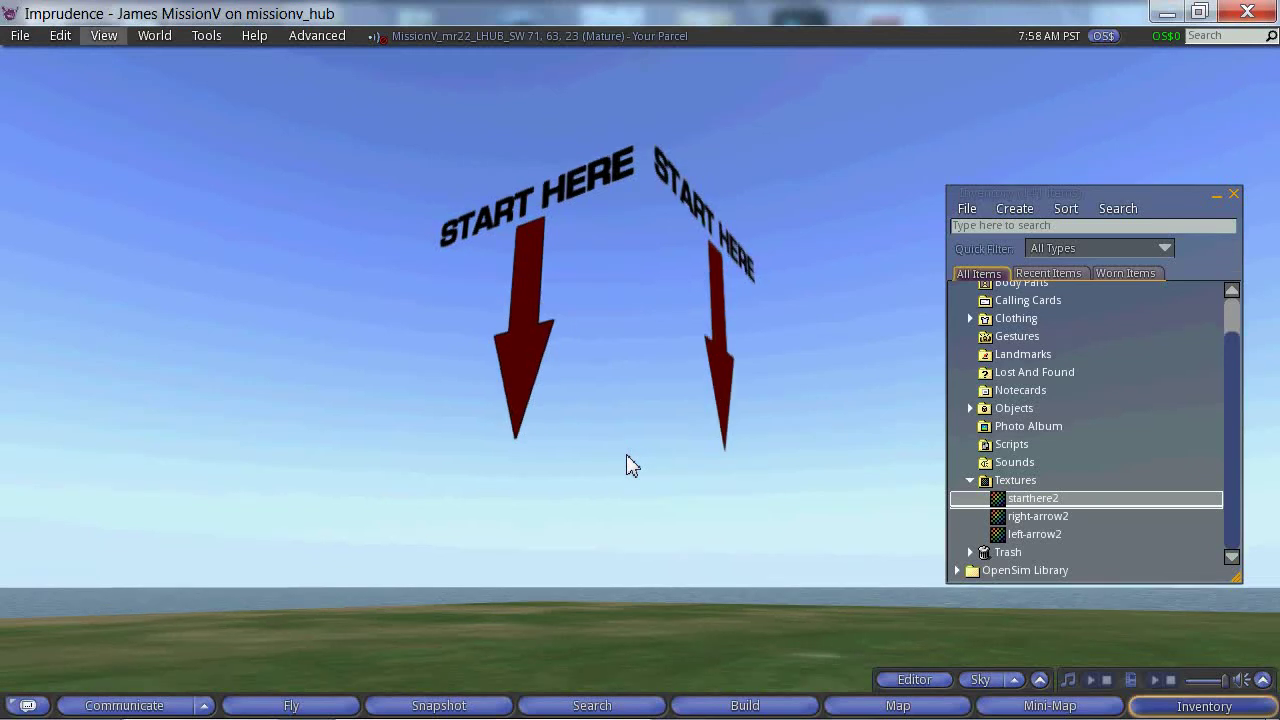
left_click_drag(634, 457, 548, 481)
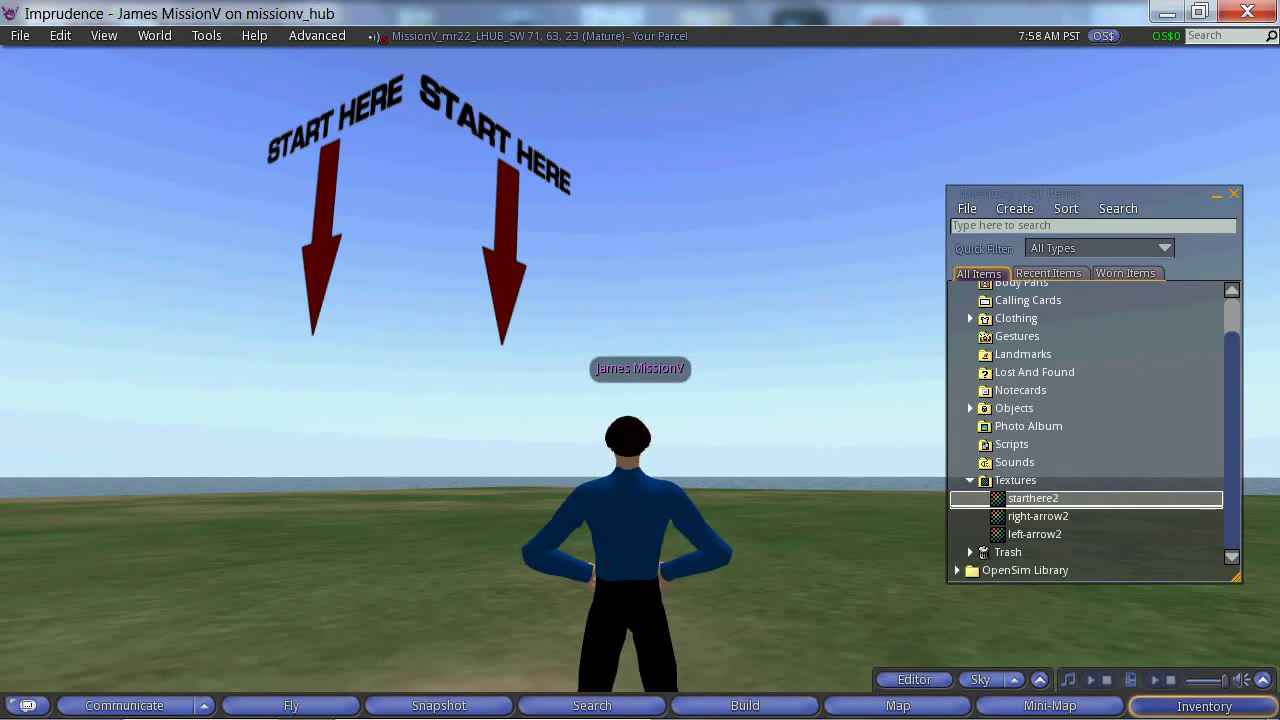
left_click_drag(505, 250, 722, 349, "alt")
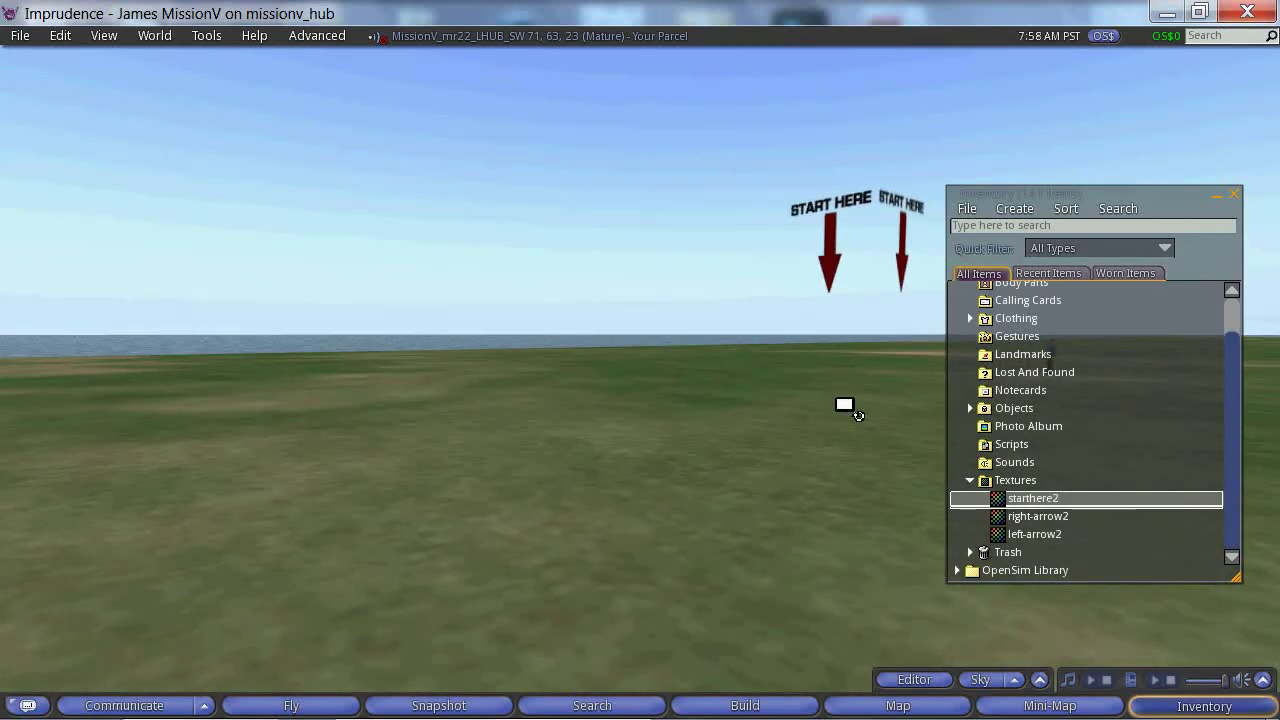
left_click_drag(845, 405, 829, 302, "alt")
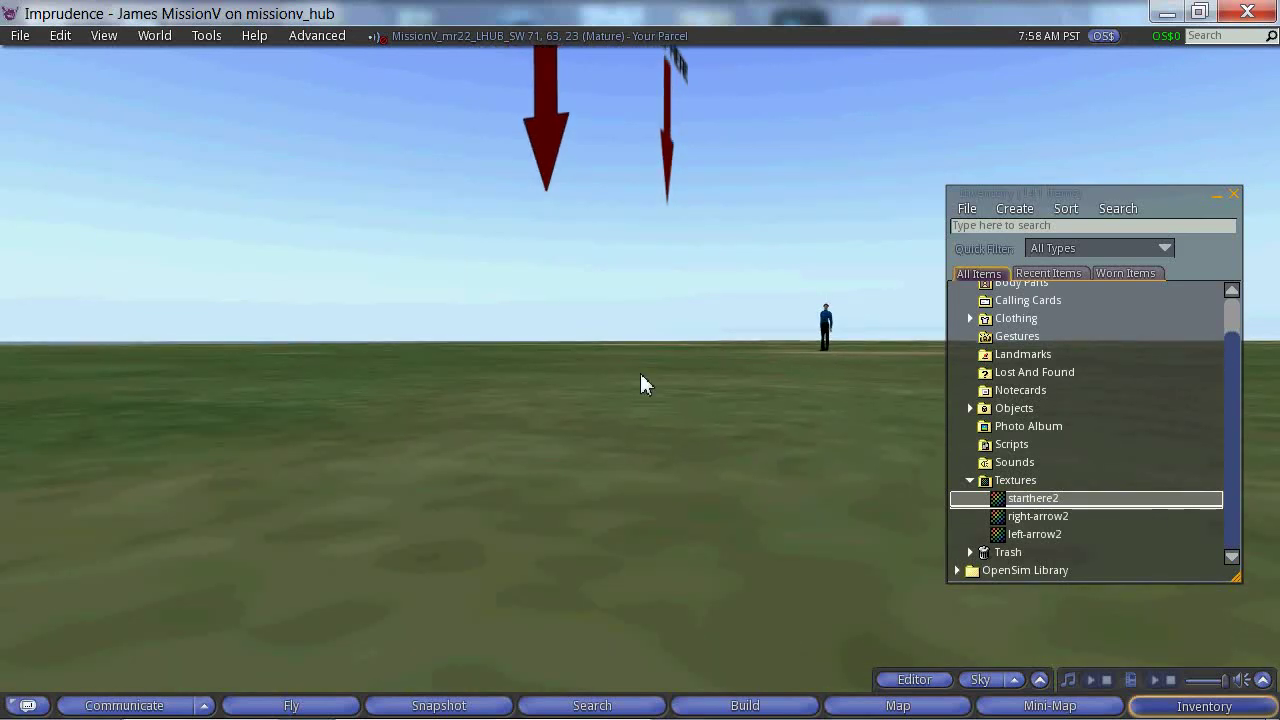